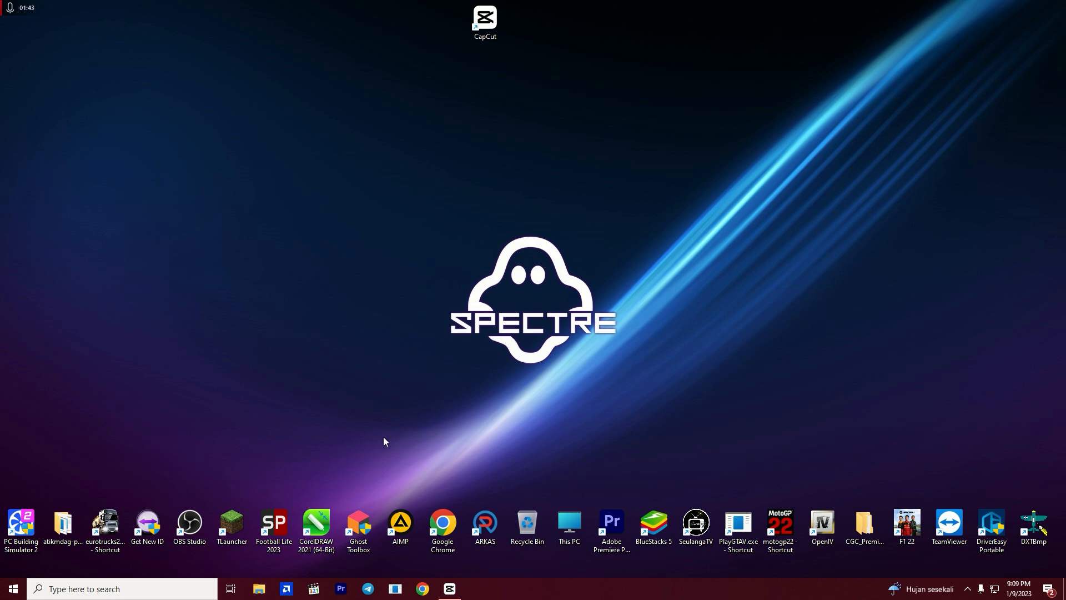
- Run atikmdag-patcher from the atikmdag-patcher-1.4.14 desktop folder and patch the found driver values
double_click(70, 524)
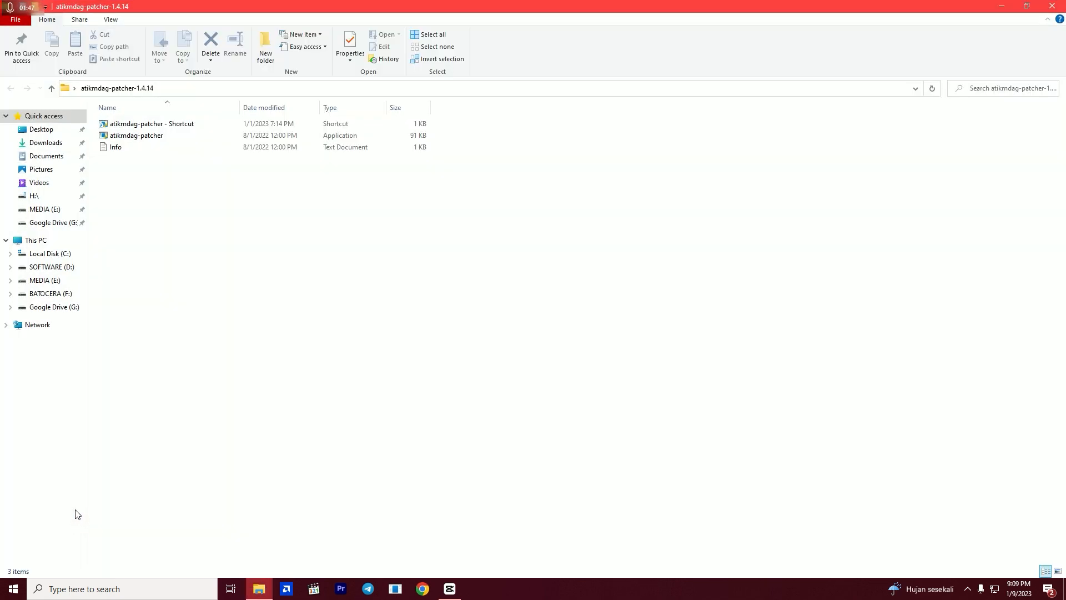
double_click(227, 143)
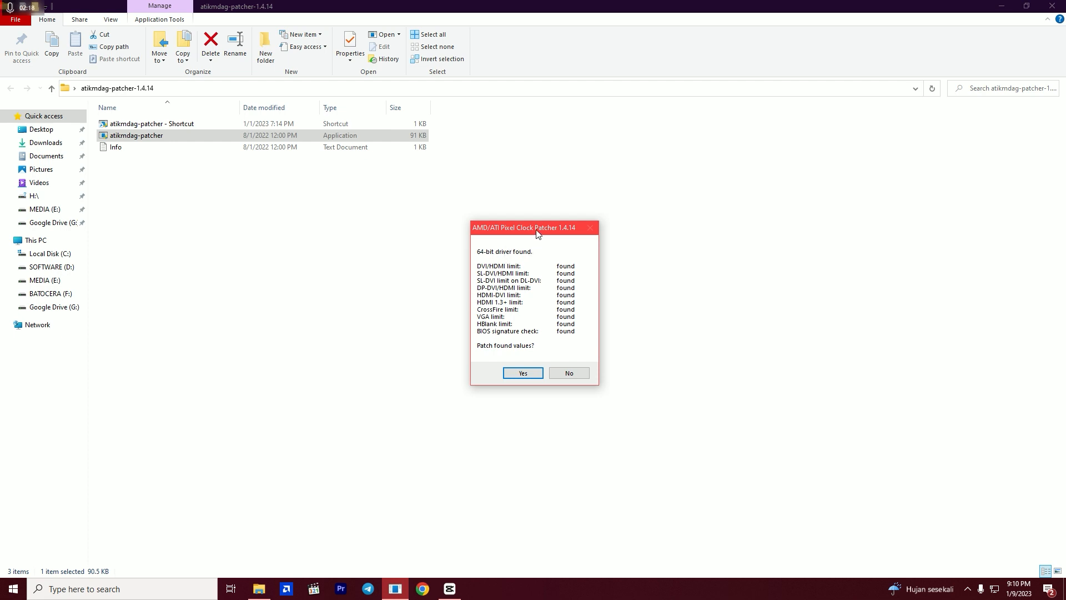
drag(537, 232, 533, 227)
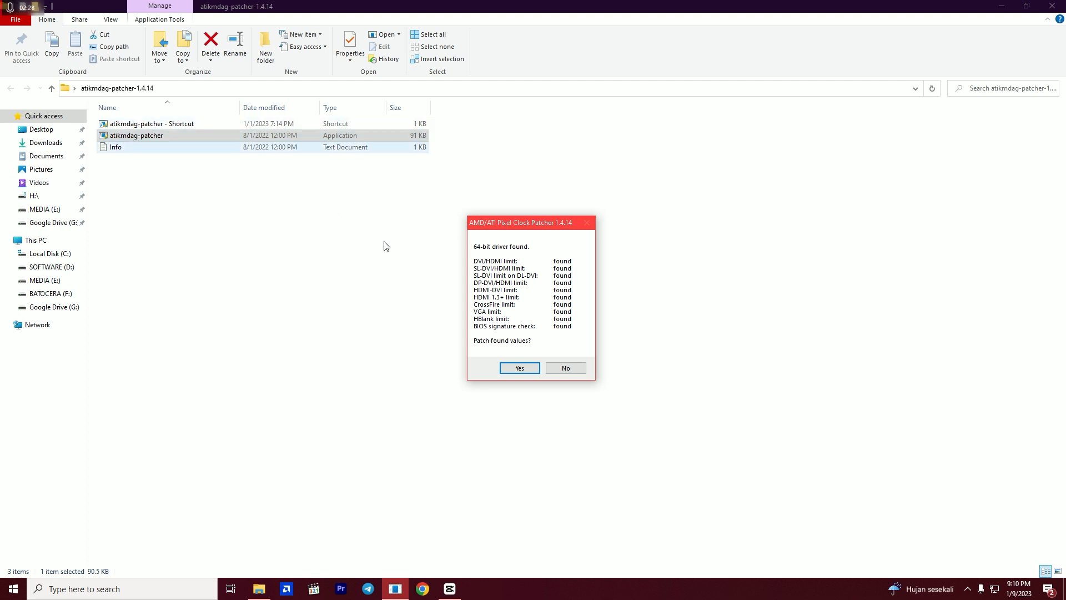
click(514, 369)
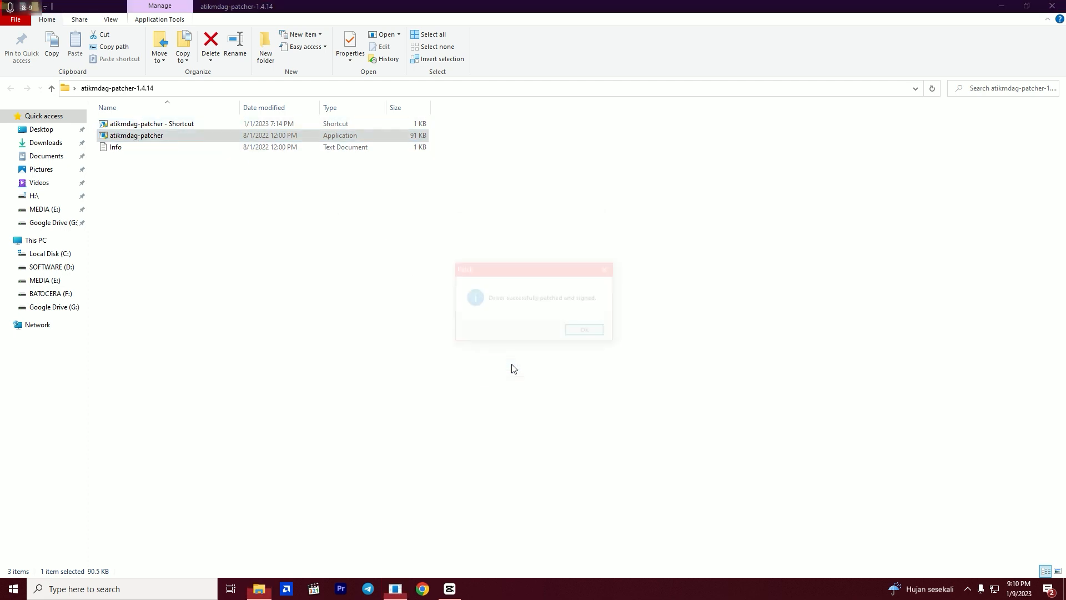
click(583, 334)
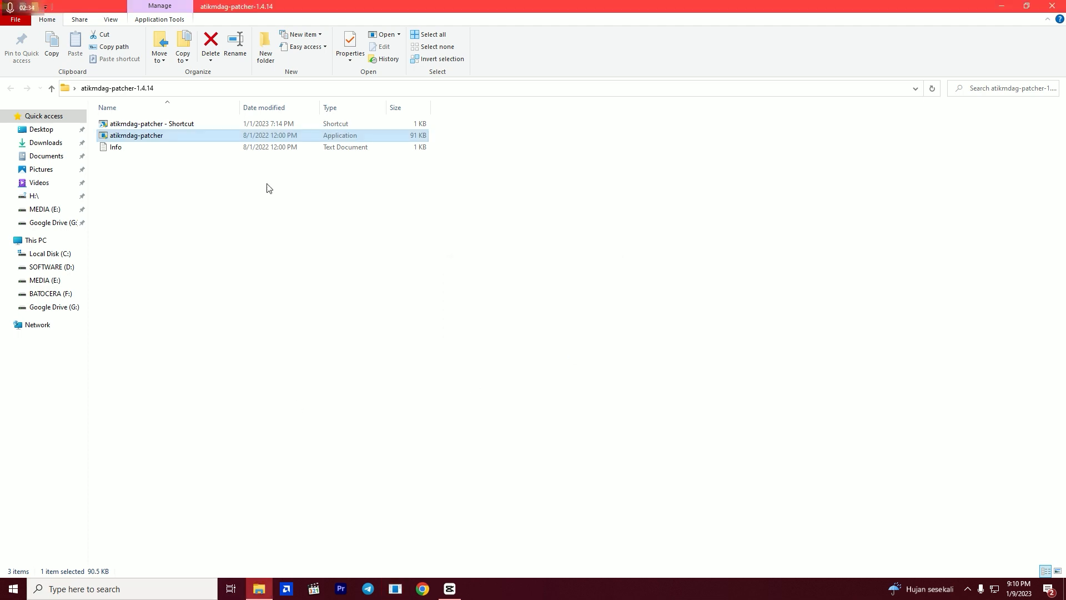
- Rerun atikmdag-patcher to check the patch status, decline restoring from backup, and close the folder
double_click(284, 135)
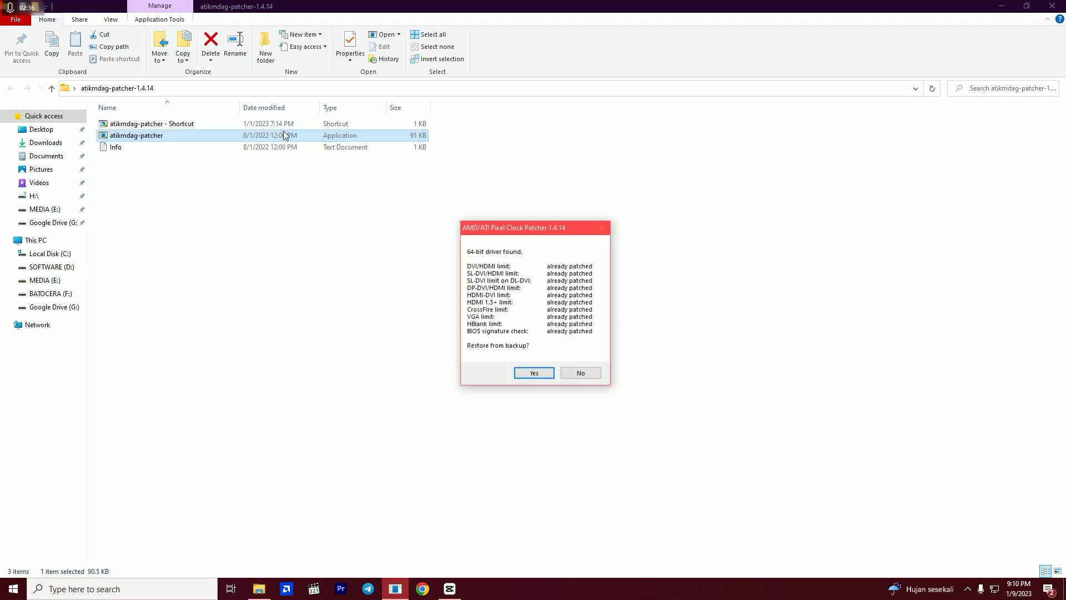
click(588, 378)
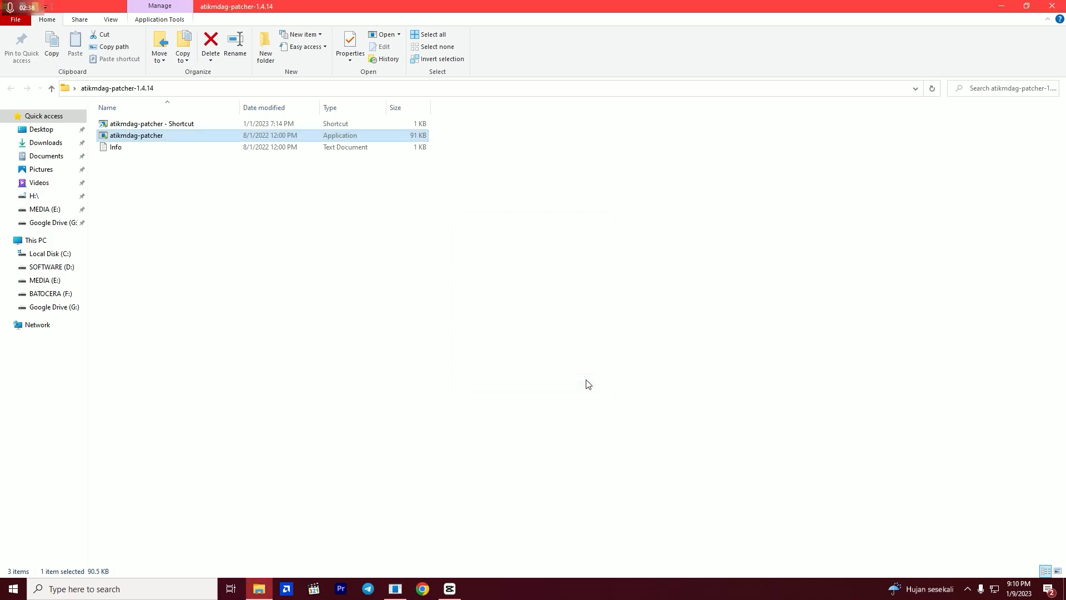
click(1054, 5)
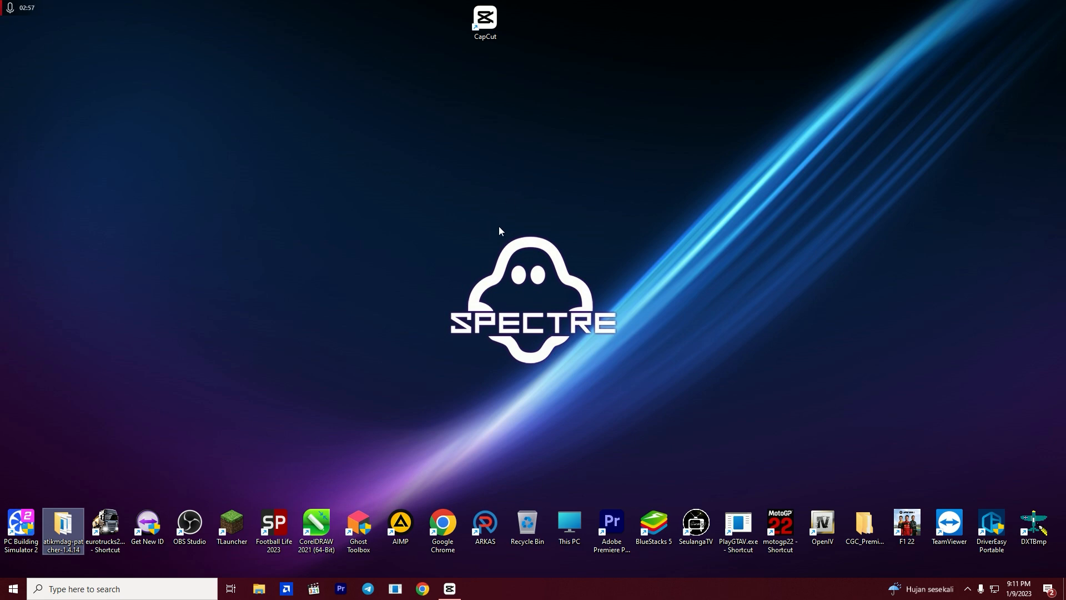
- Open AMD Software: Adrenalin Edition and go to its performance tuning settings
right_click(356, 296)
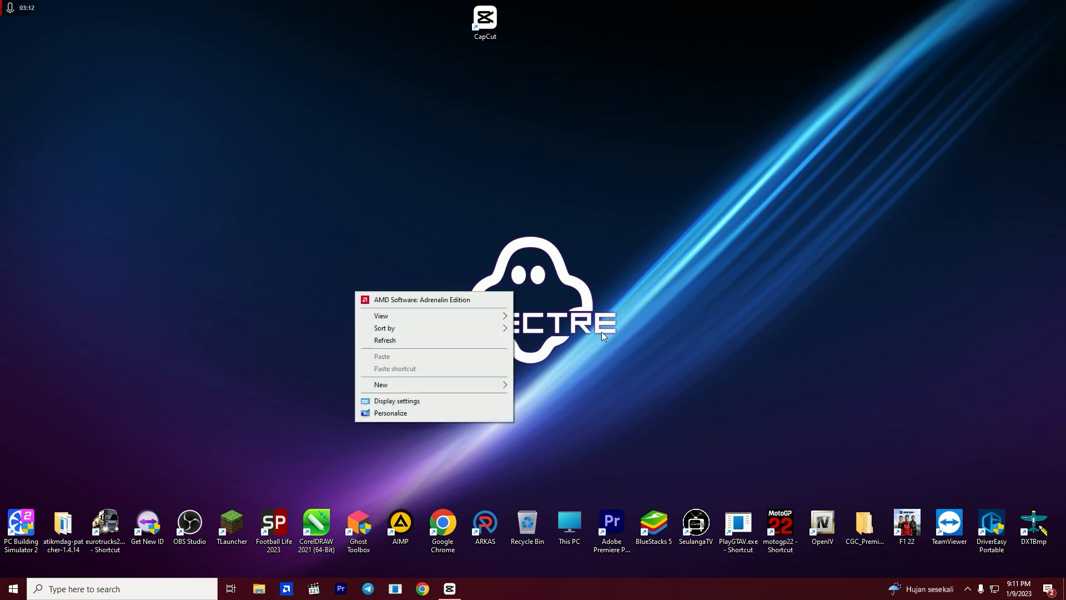
click(451, 305)
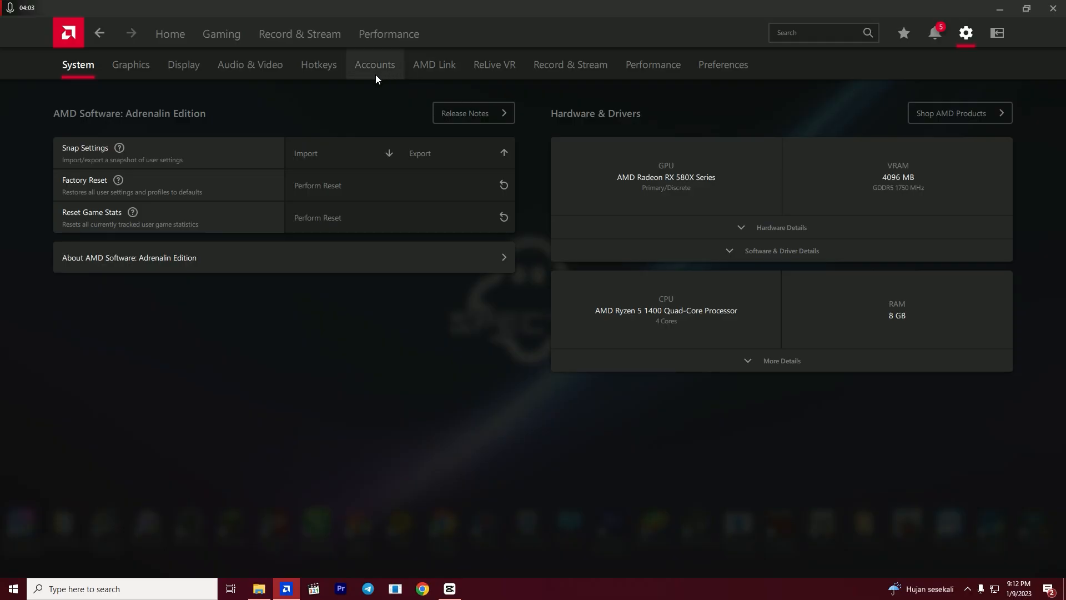
click(372, 36)
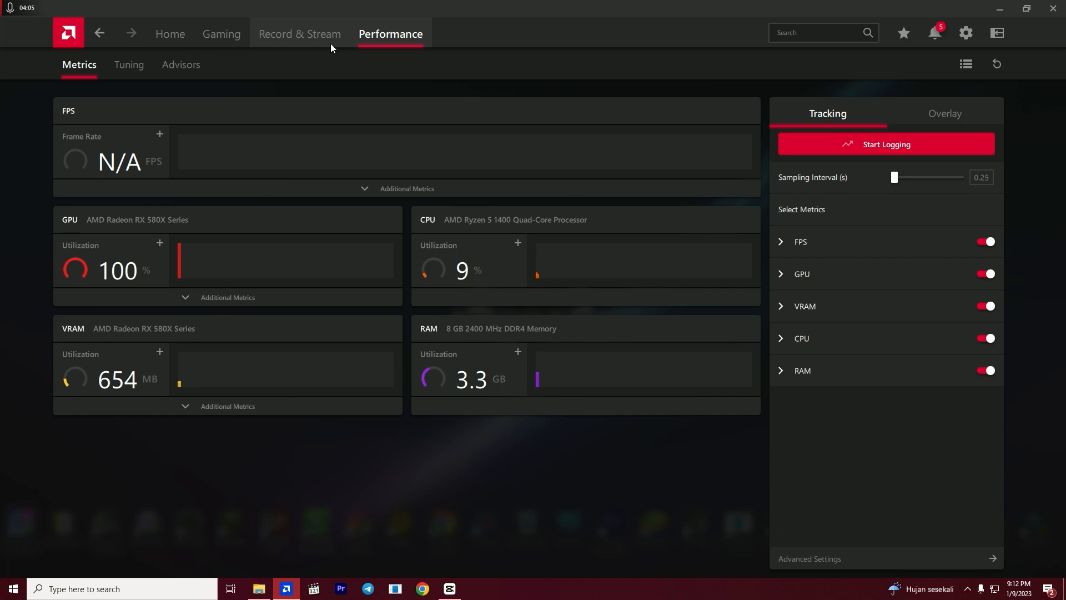
click(146, 76)
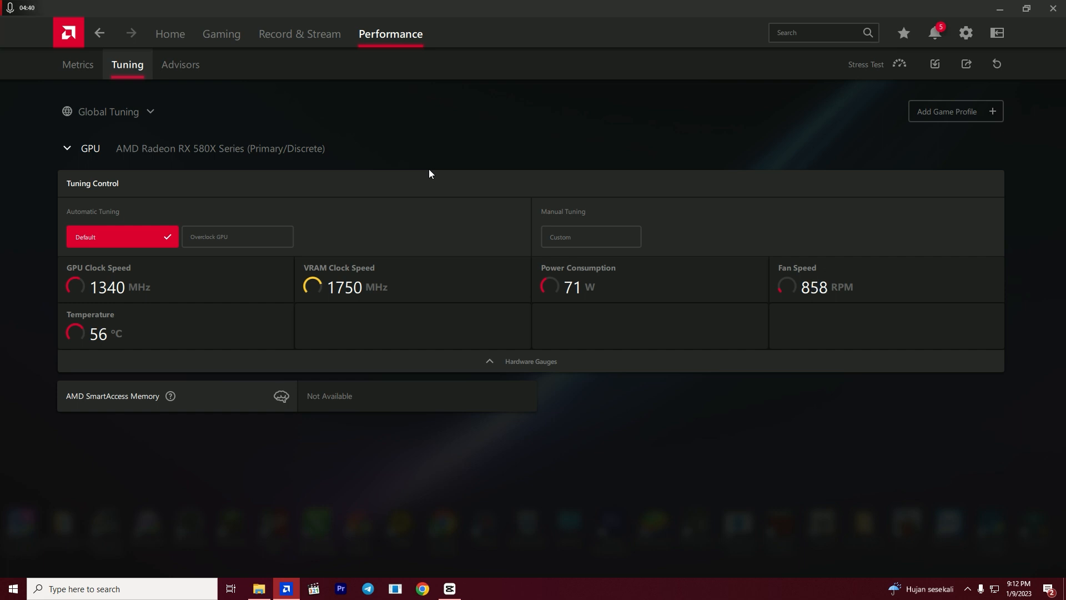
- Choose custom manual tuning and enable GPU Tuning with Advanced Control and manual voltage
click(544, 232)
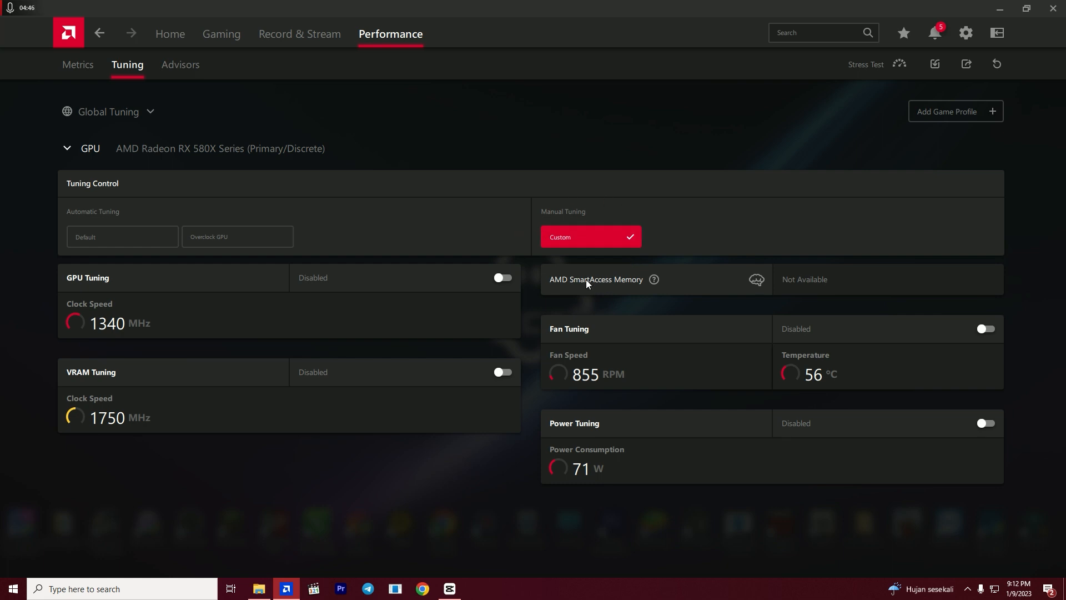
click(461, 282)
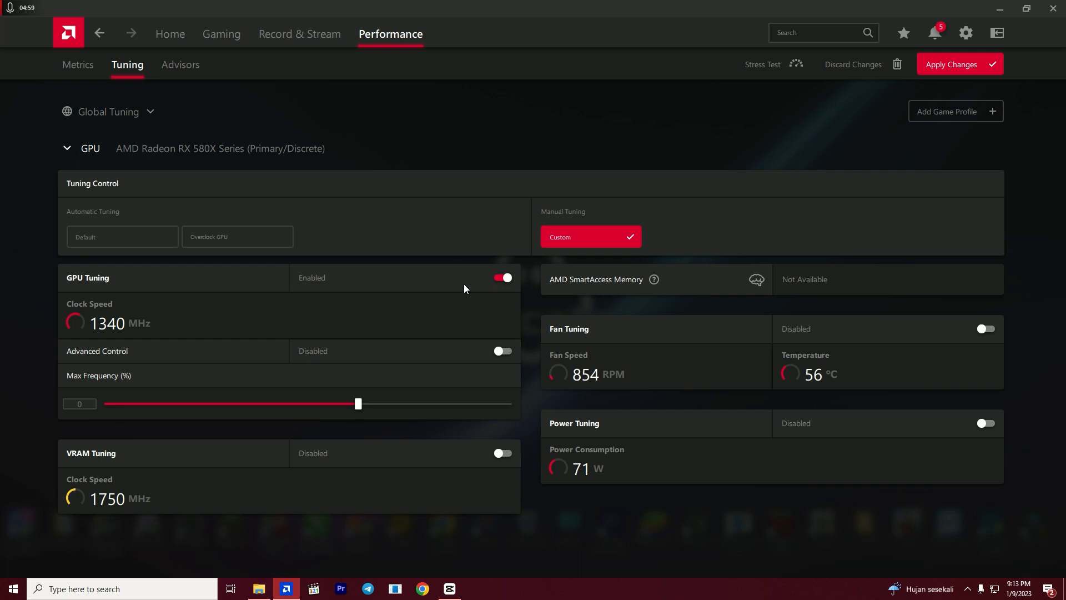
click(355, 352)
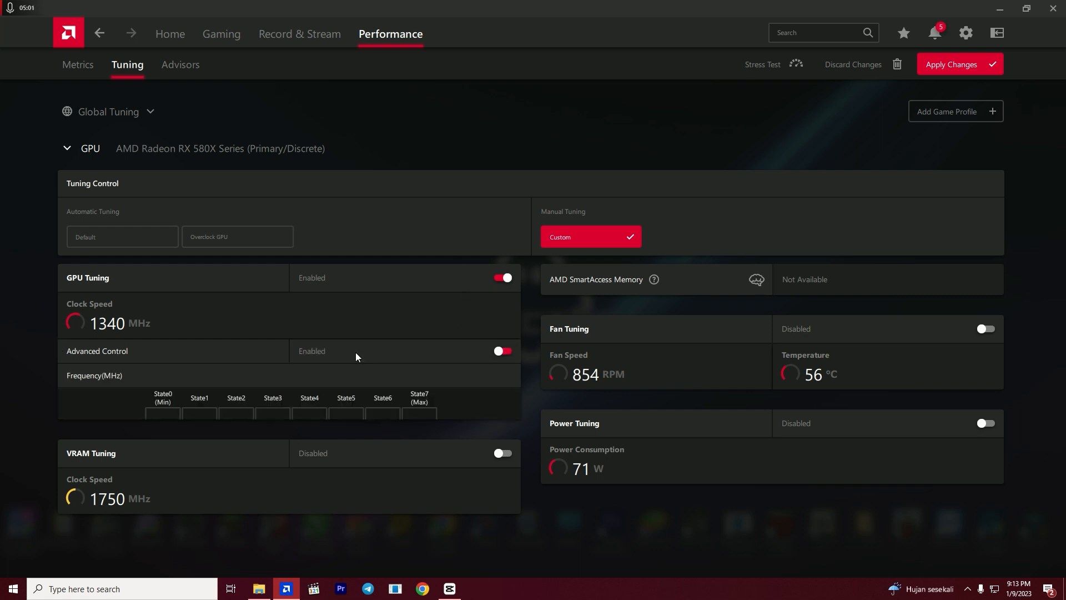
scroll(436, 182, down, 2)
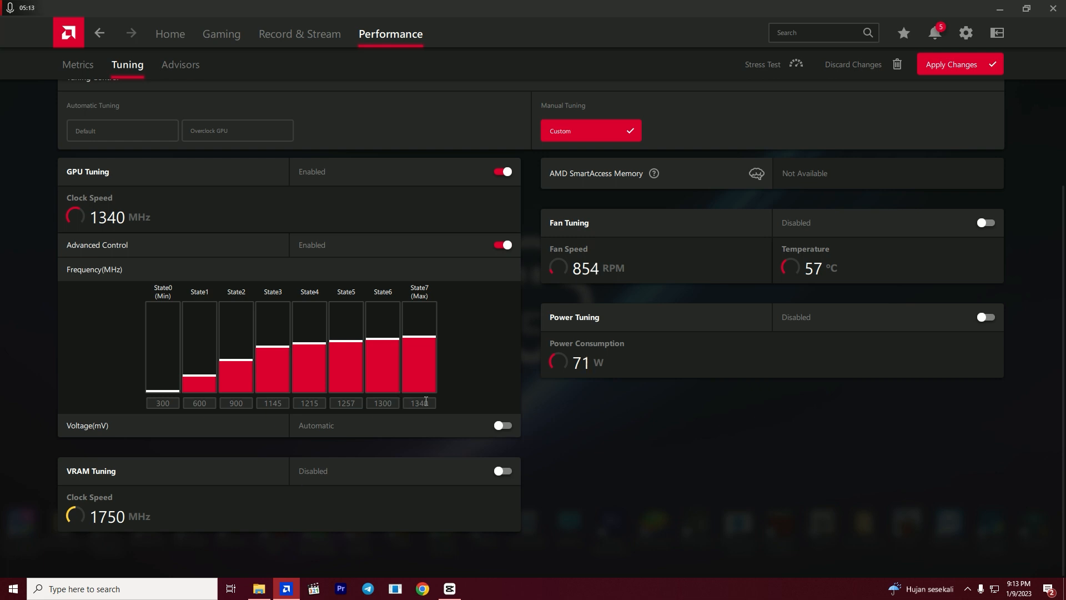
click(448, 432)
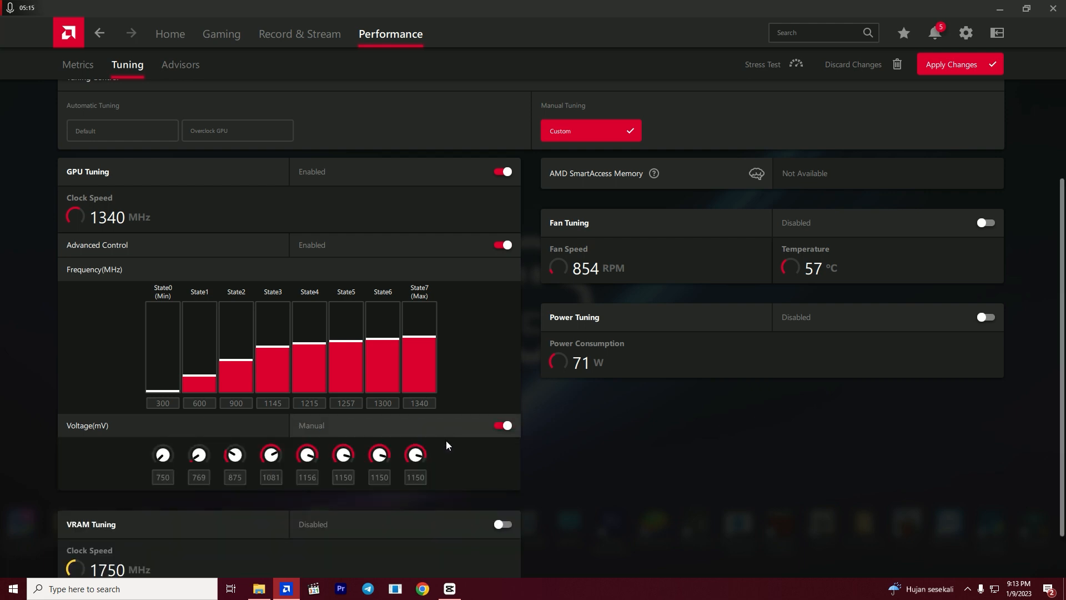
- Set the GPU's State7 frequency to 1275 MHz and its voltage to 990 mV
click(429, 404)
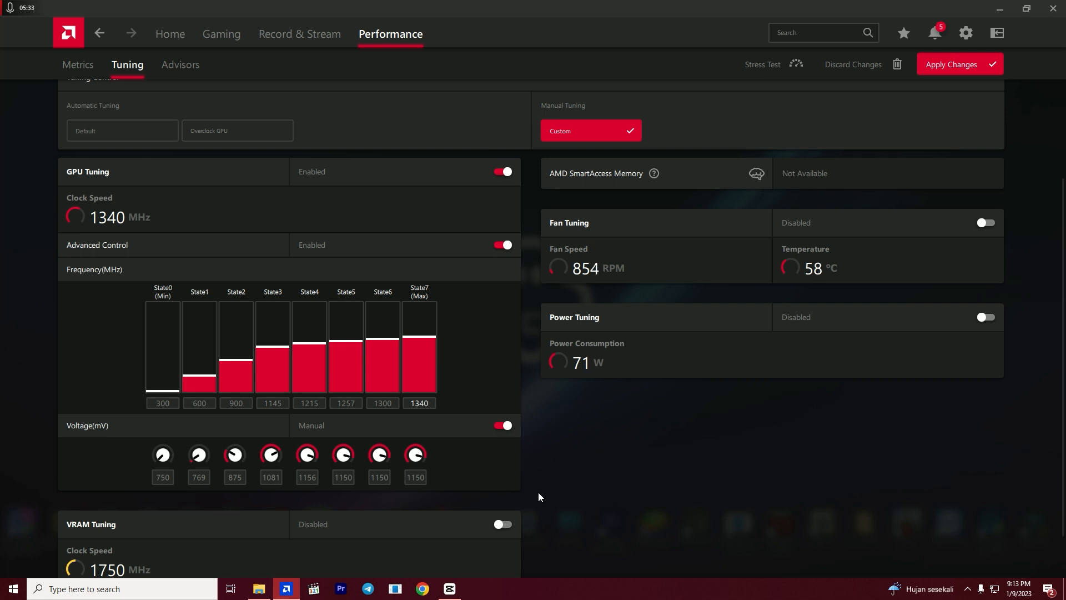
key(BackSpace)
key(BackSpace)
key(BackSpace)
text(275)
click(410, 478)
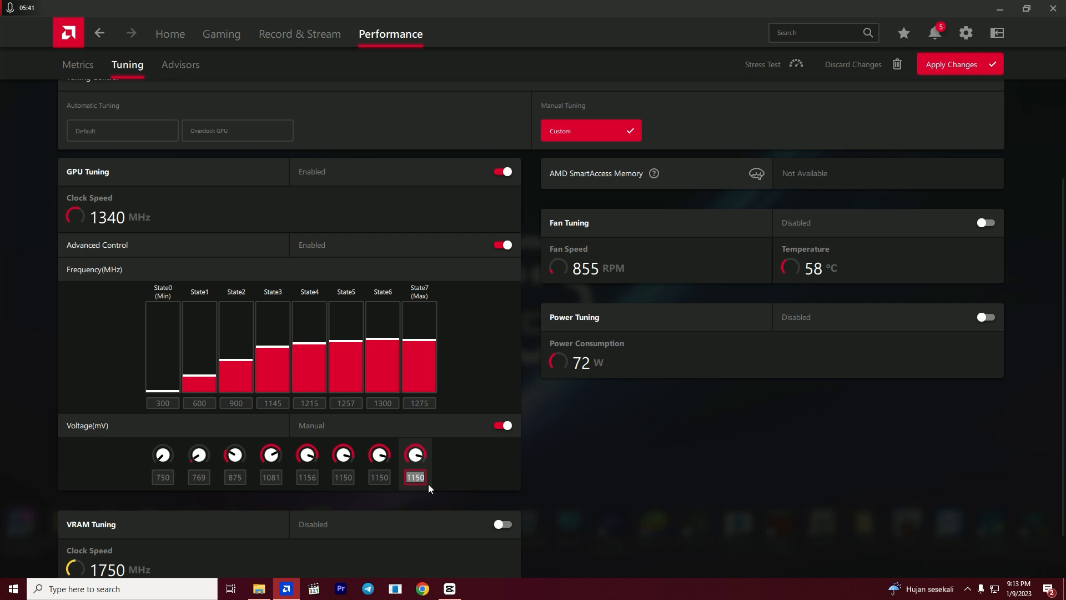
text(990)
key(Return)
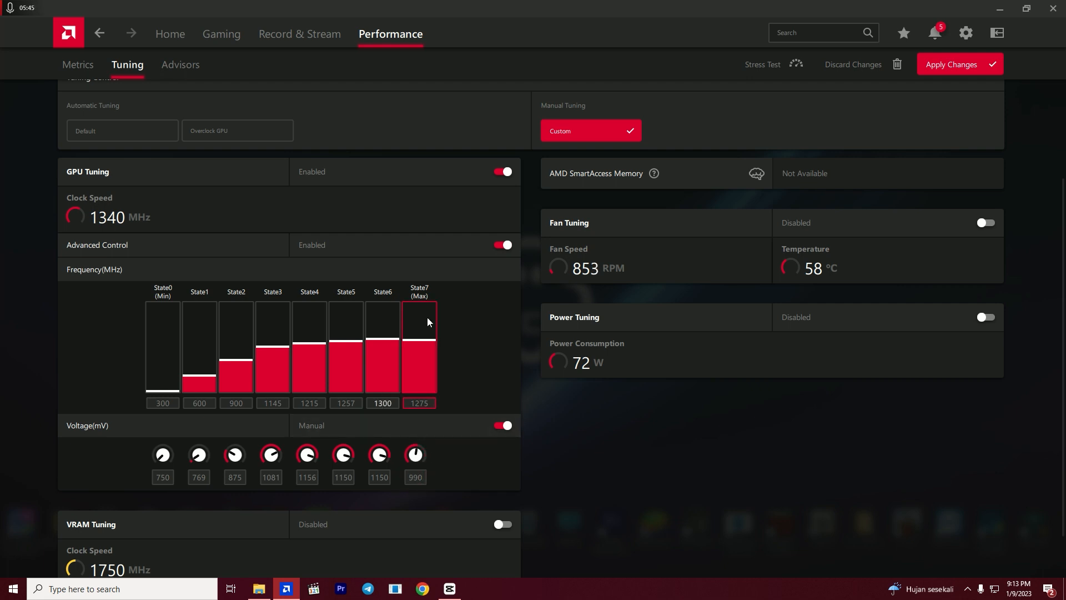
- Set the GPU's State6 frequency to 1250 MHz and its voltage to 980 mV
double_click(374, 403)
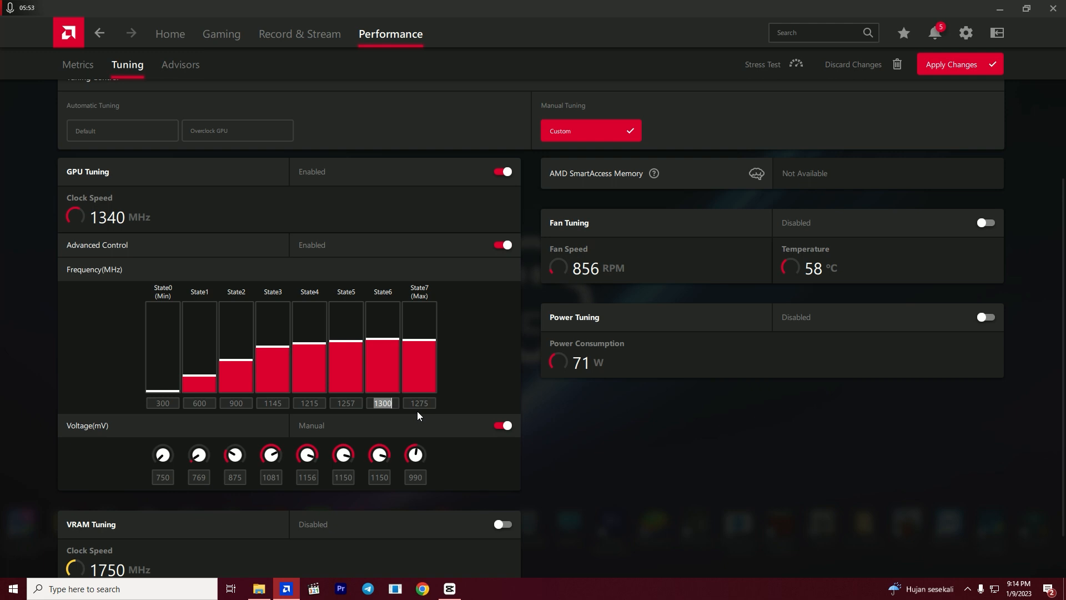
text(1250)
key(Return)
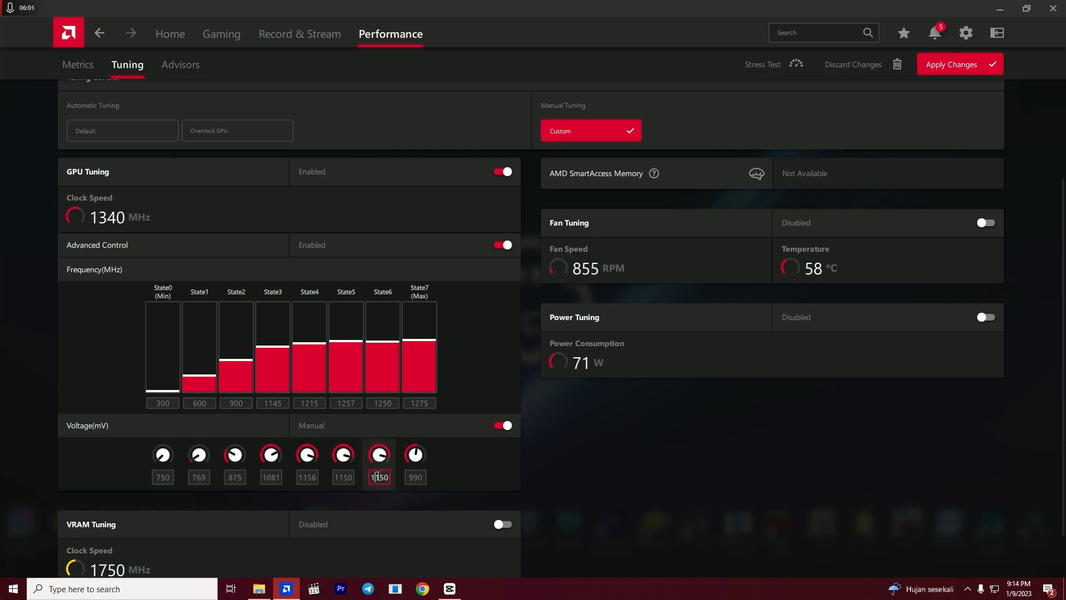
click(372, 477)
text(980)
click(352, 479)
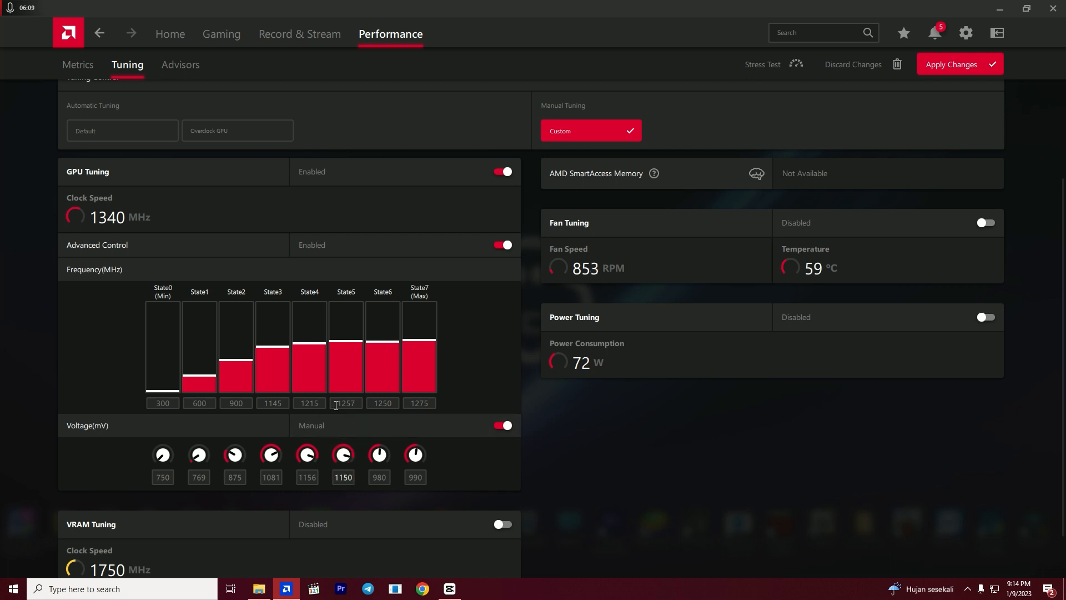
- Set the GPU's State5 frequency to 1200 MHz and its voltage to 970 mV
drag(333, 404, 364, 407)
click(335, 479)
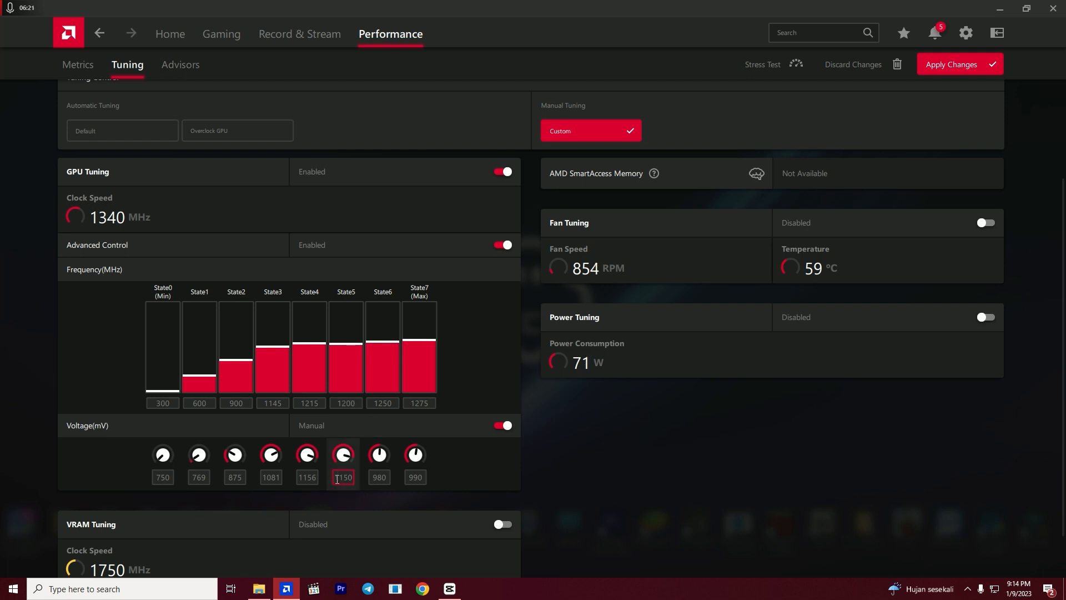
double_click(335, 479)
text(97)
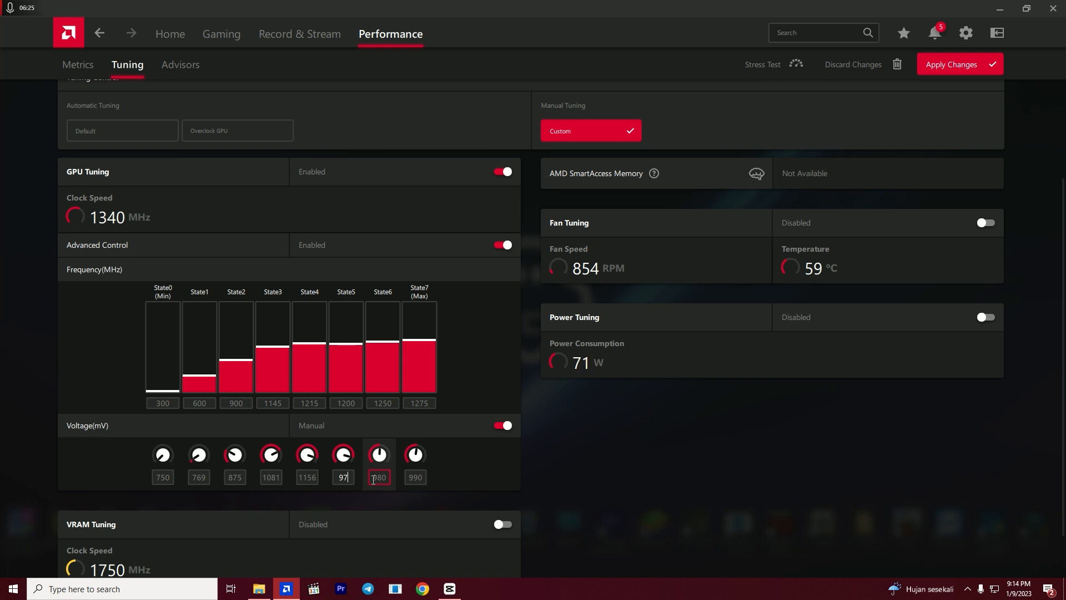
text(0)
click(314, 481)
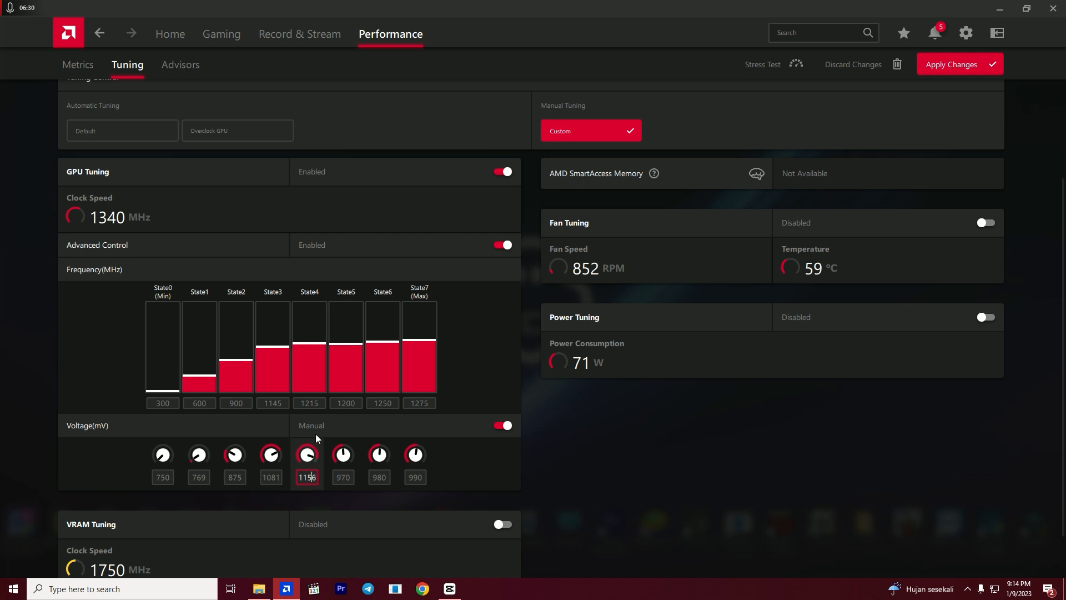
- Set the GPU's State4 frequency to 1175 MHz and its voltage to 960 mV
double_click(304, 404)
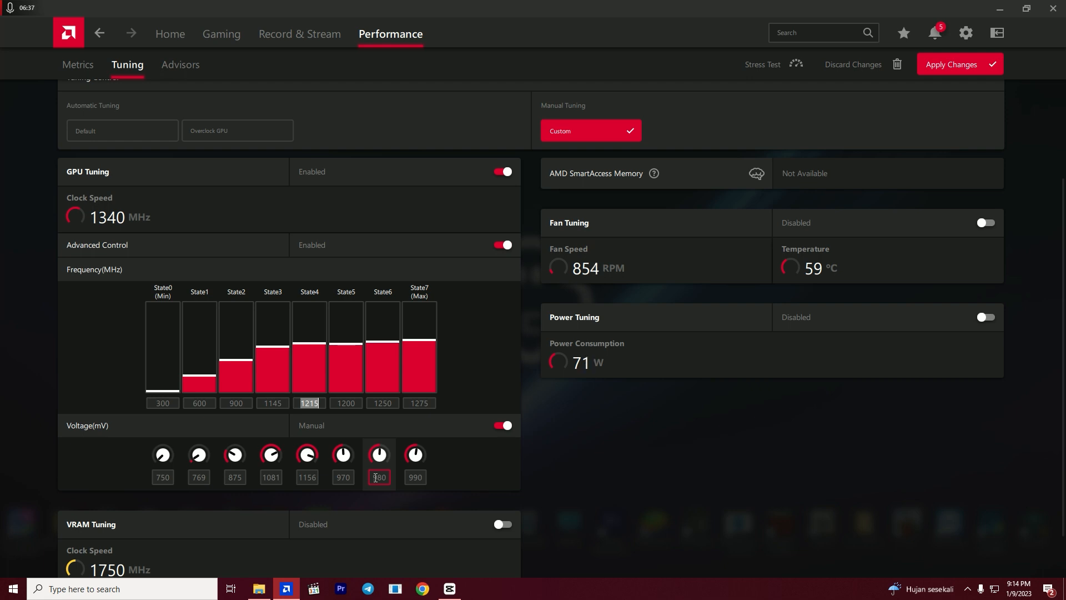
text(1175)
click(310, 476)
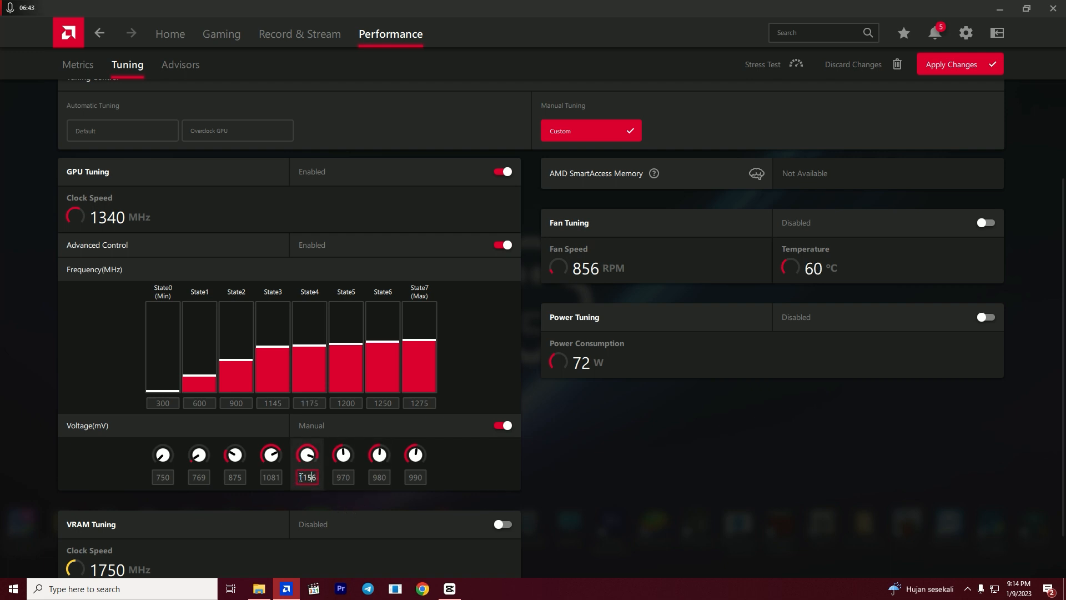
drag(301, 477, 314, 478)
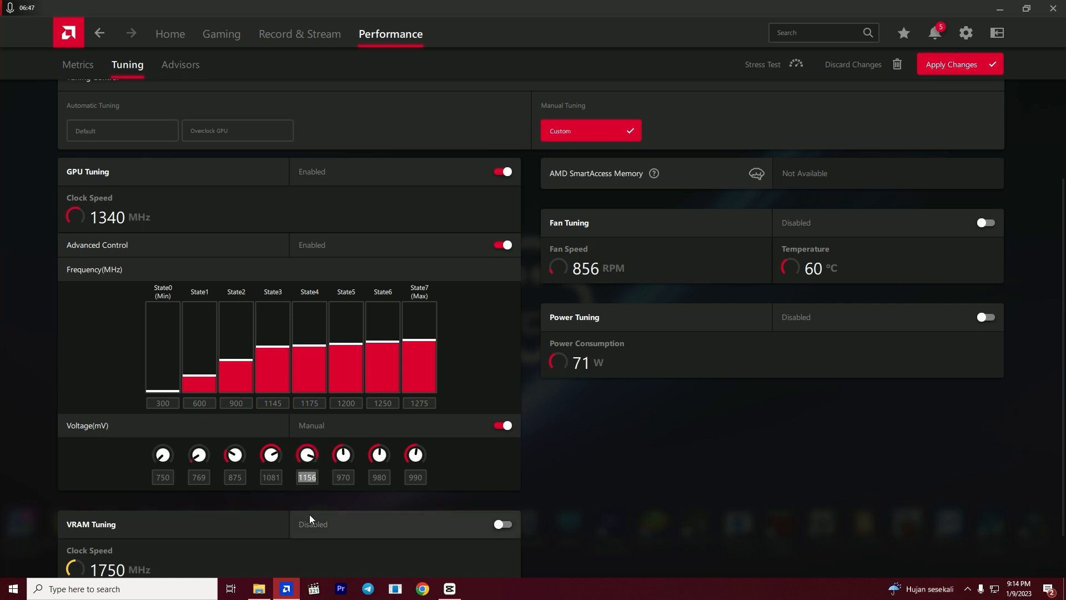
text(960)
click(271, 477)
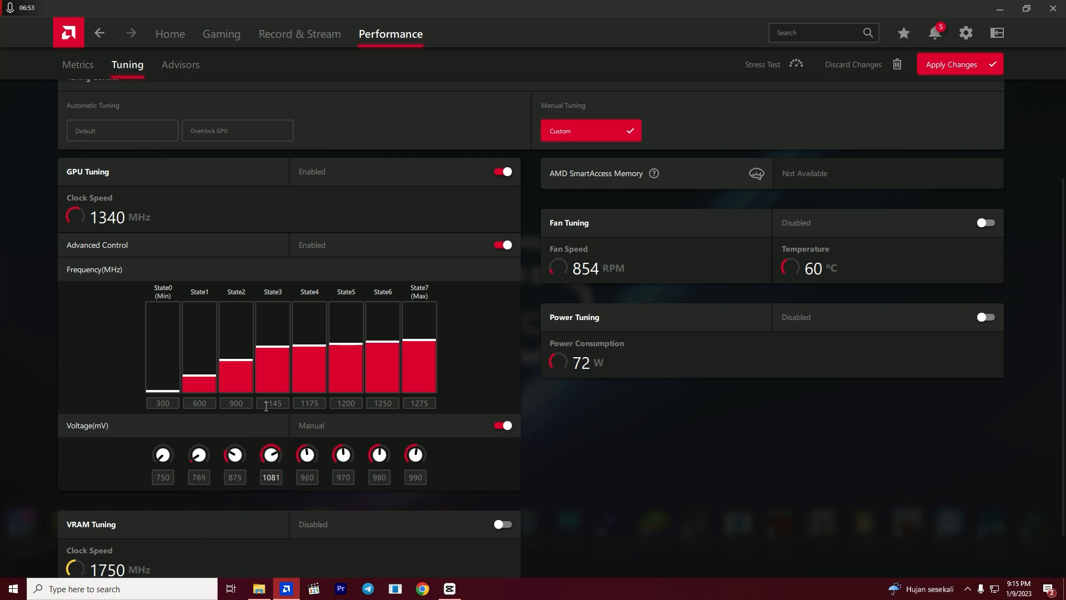
- Set the GPU's State3 frequency to 1100 MHz and its voltage to 950 mV
drag(266, 407, 289, 407)
text(1)
click(312, 404)
drag(266, 404, 295, 407)
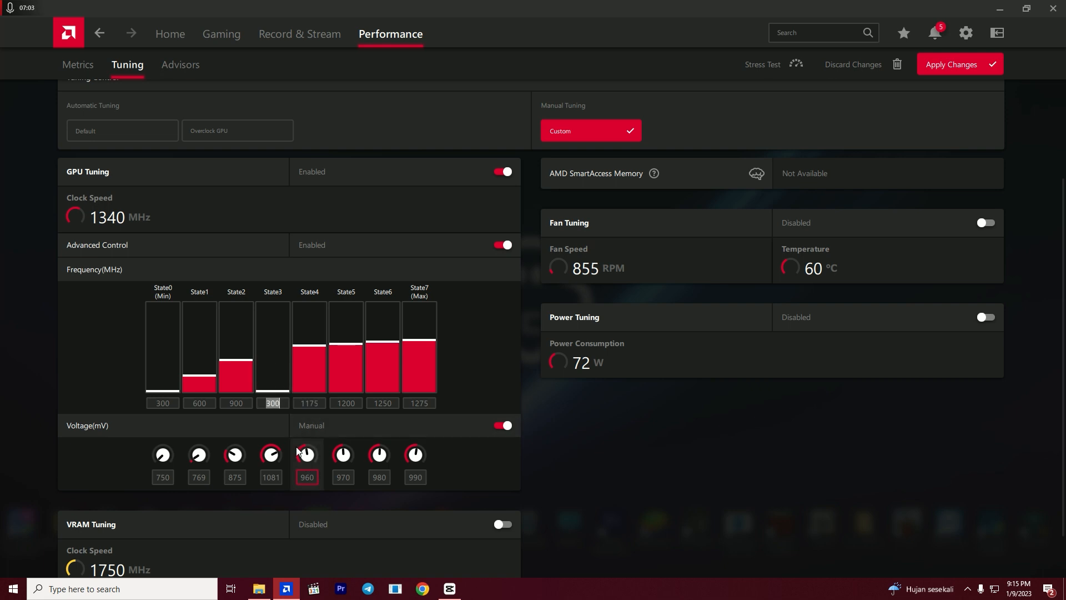
text(1199)
key(BackSpace)
key(BackSpace)
text(00)
click(263, 476)
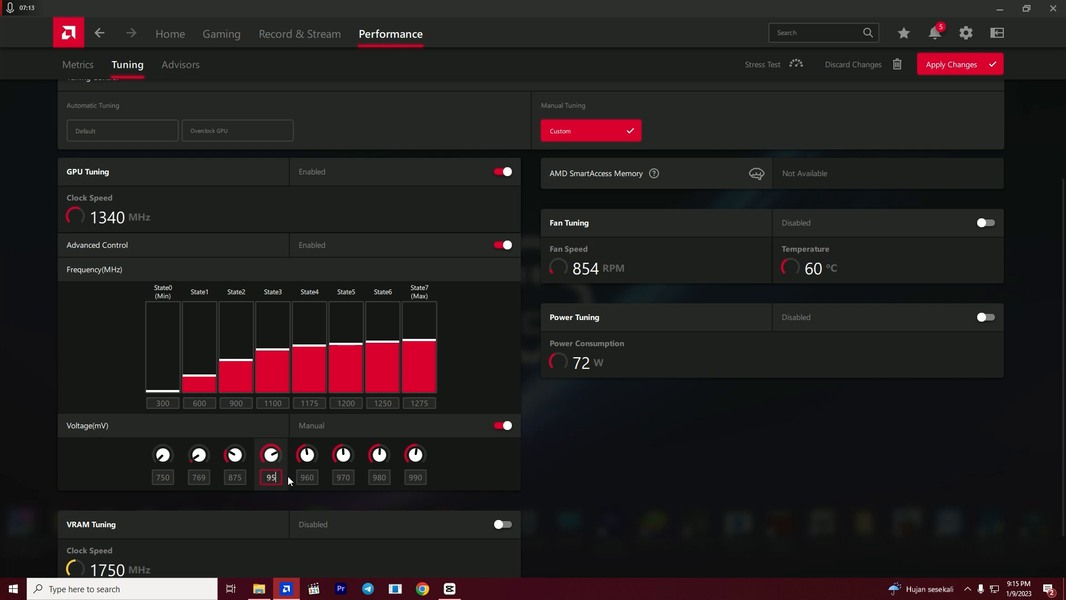
text(950)
click(242, 476)
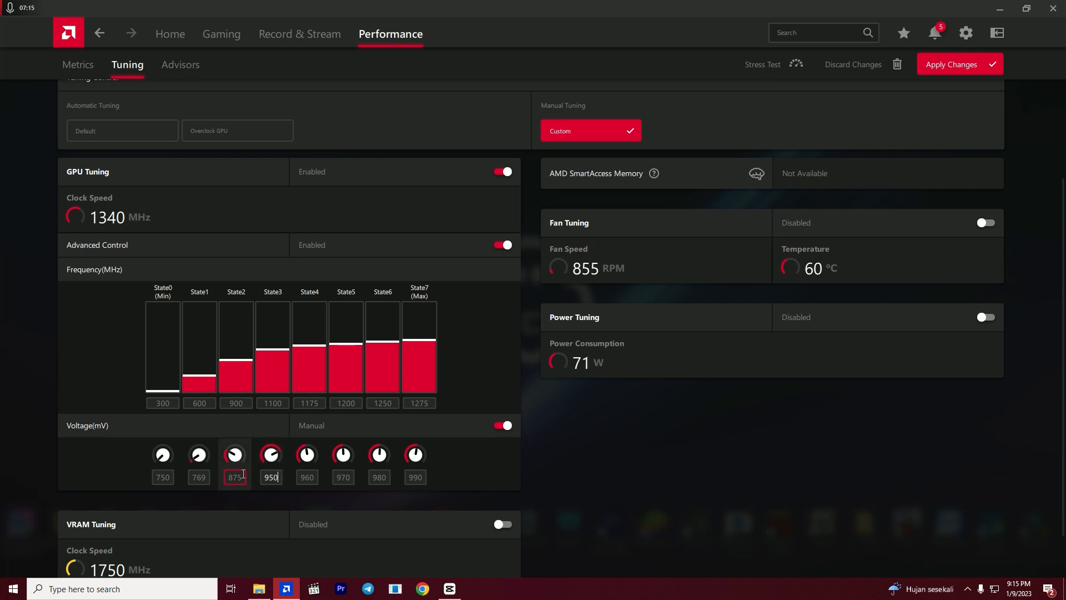
scroll(462, 506, down, 1)
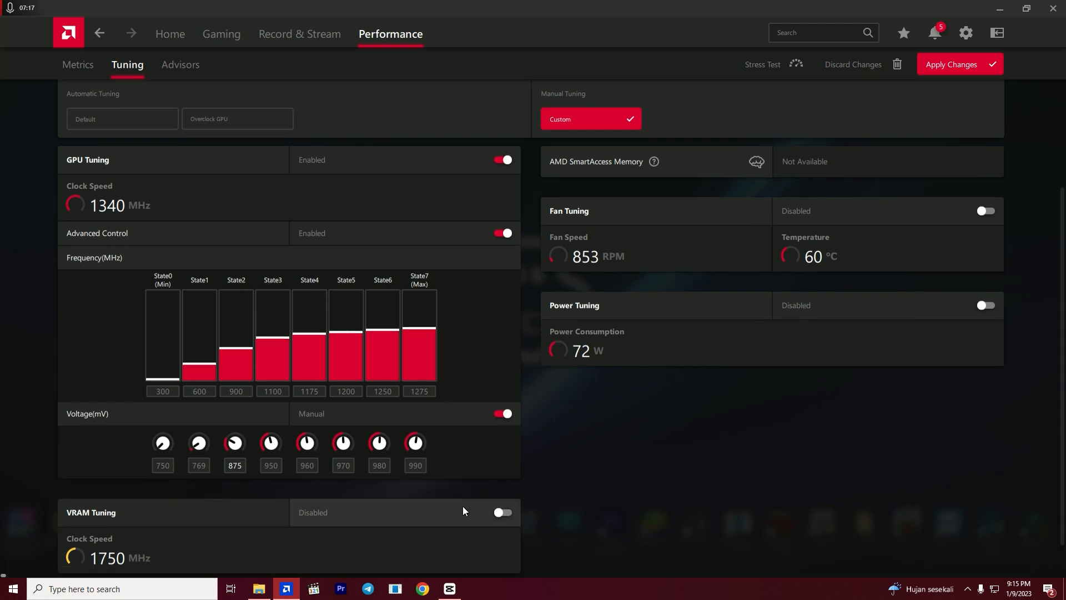
scroll(462, 505, up, 2)
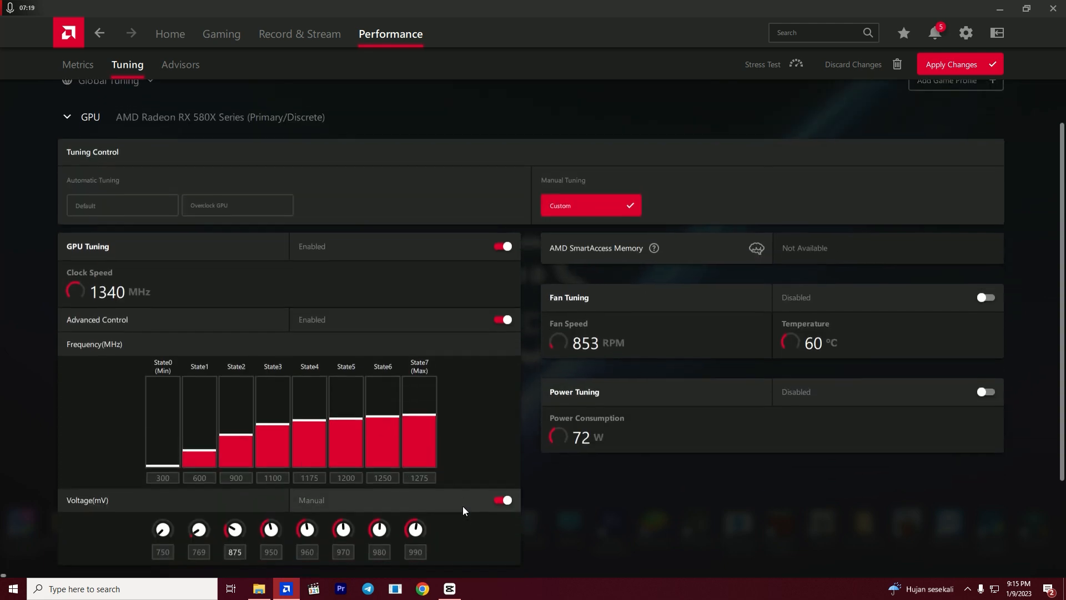
- Enable Fan Tuning for the GPU and switch on its Advanced Control
scroll(463, 506, down, 2)
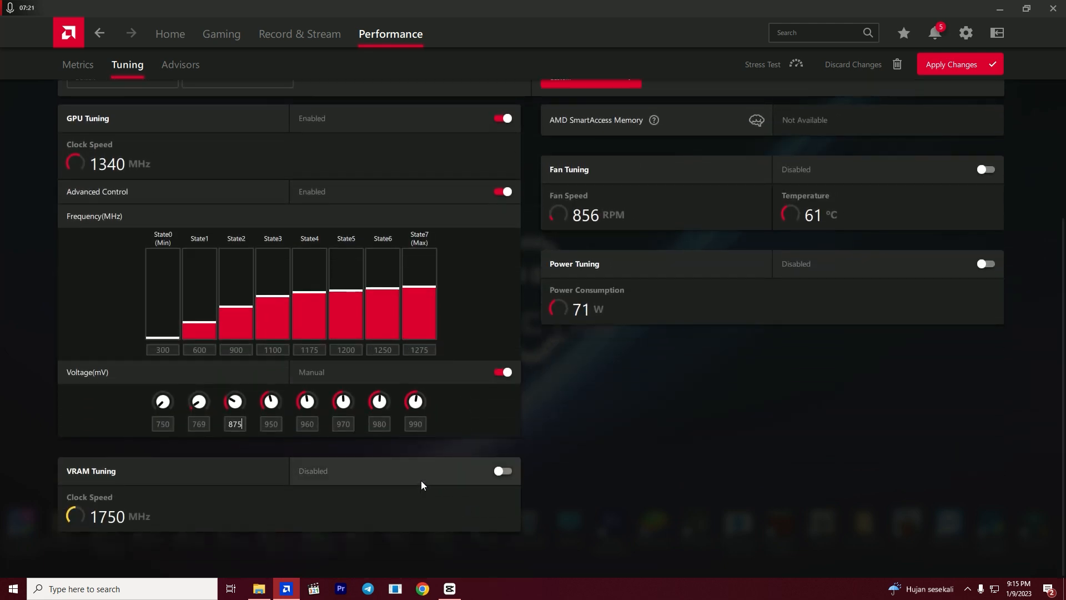
scroll(666, 411, up, 1)
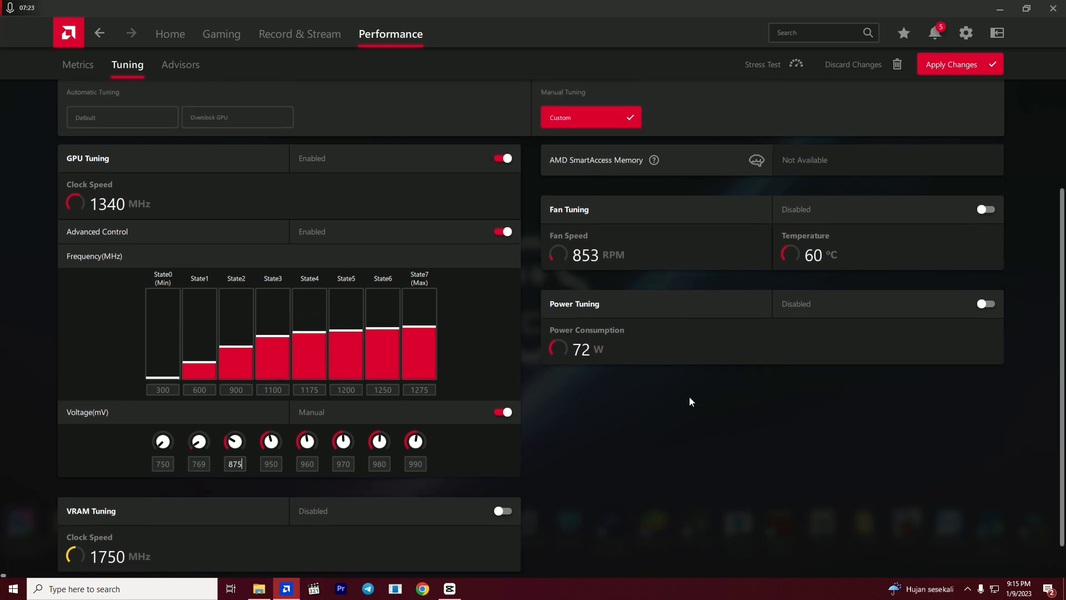
click(940, 209)
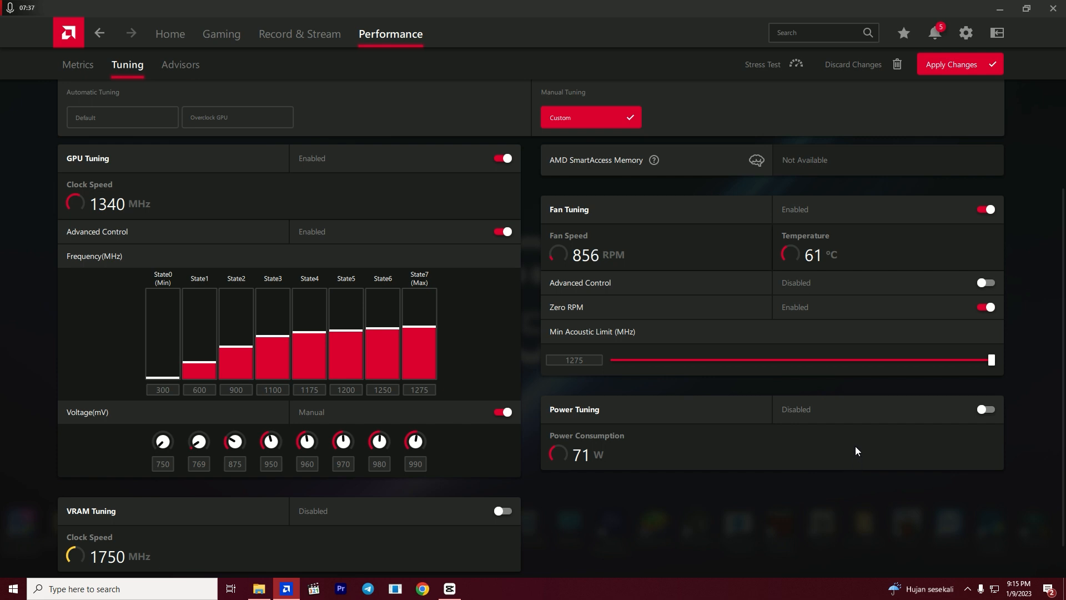
click(998, 285)
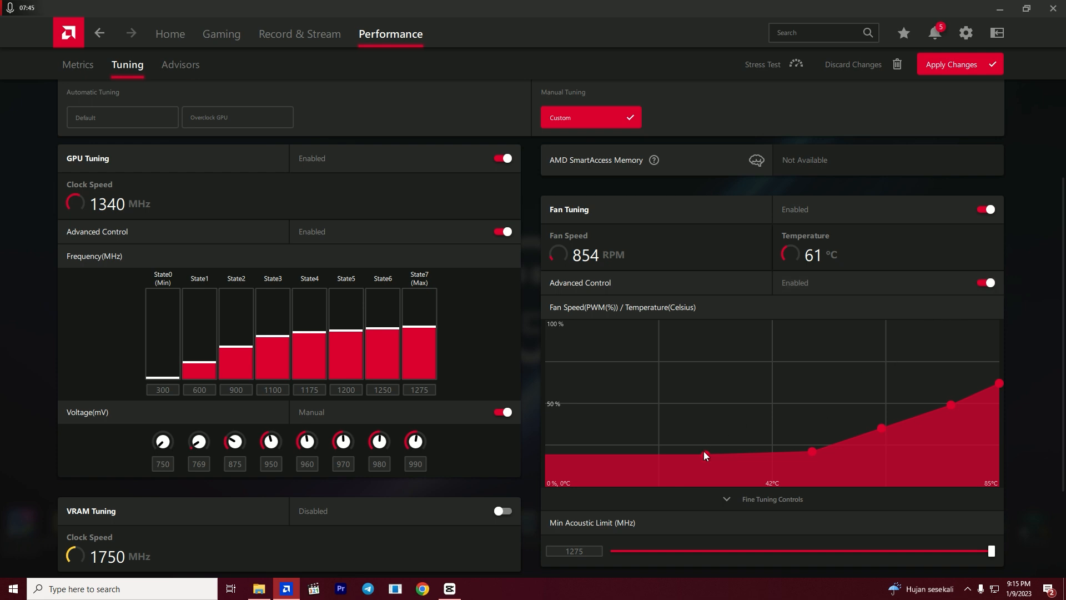
- Reshape the fan curve's first three points to about 51% at 41 °C, 77% at 52 °C and 99% at 59 °C
drag(705, 455, 767, 400)
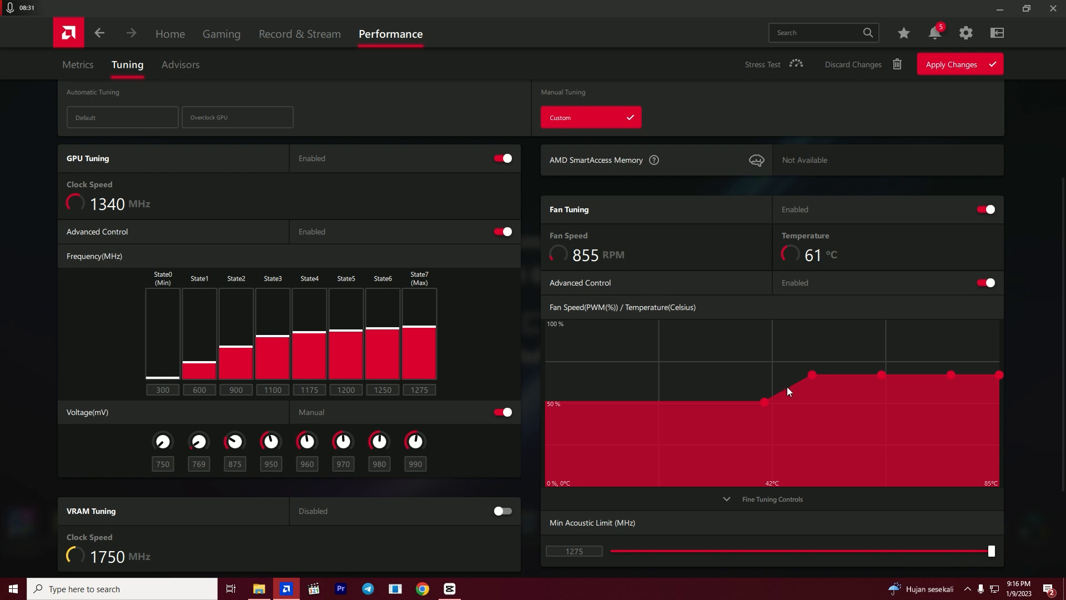
drag(882, 376, 861, 320)
drag(816, 400, 822, 358)
mouse_move(862, 321)
mouse_down()
mouse_move(854, 335)
mouse_move(864, 321)
mouse_up()
- Expand the fan's Fine Tuning Controls and set the P4 temperature to 75 °C
click(779, 497)
scroll(784, 471, down, 1)
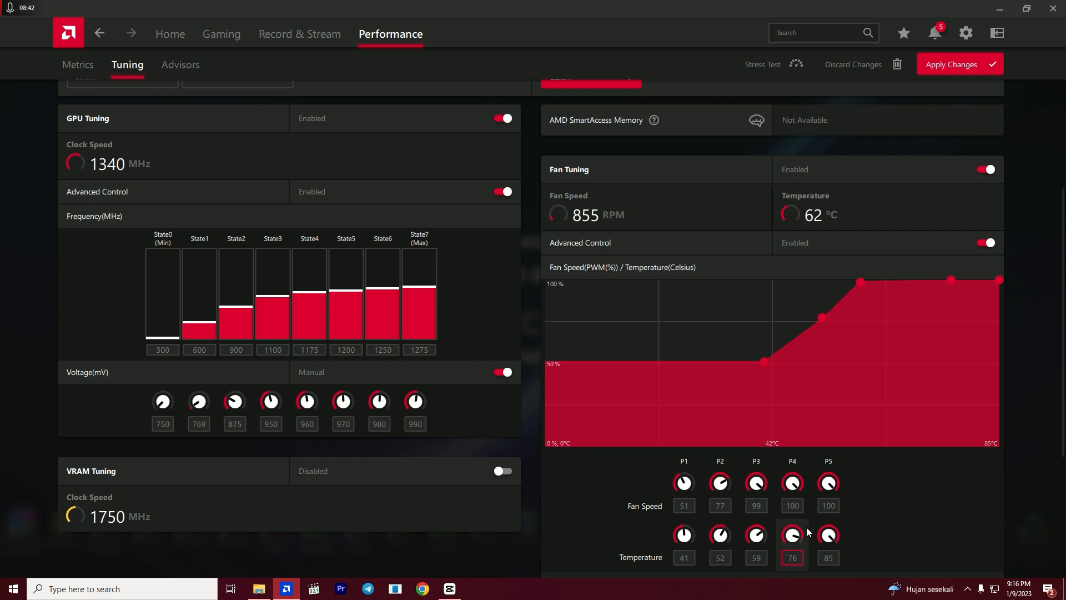
click(799, 558)
key(BackSpace)
text(5)
click(797, 507)
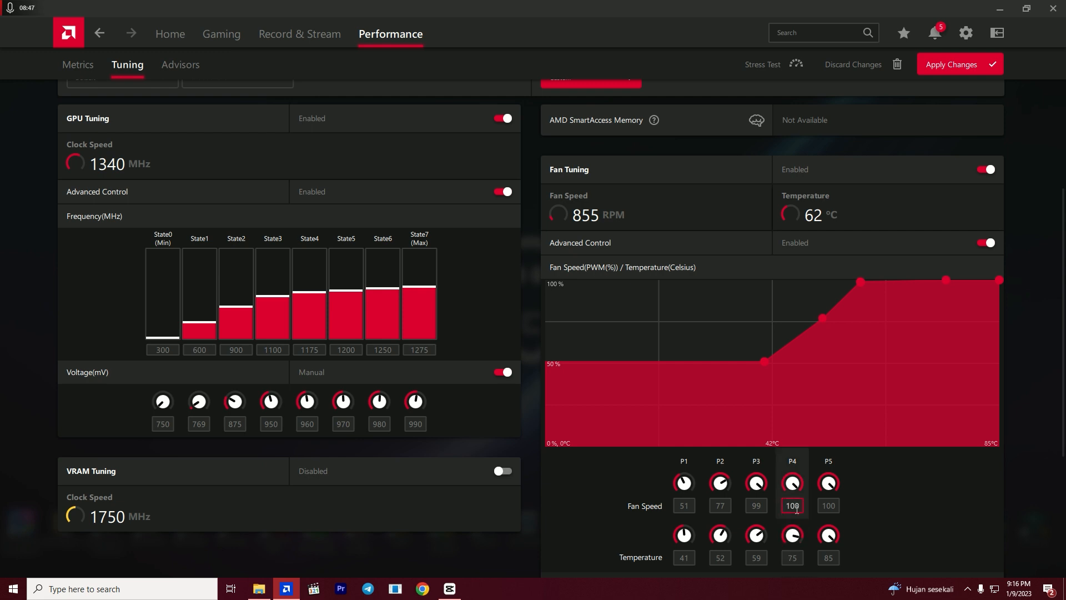
- Apply the GPU frequency, voltage and fan tuning changes
scroll(604, 493, down, 4)
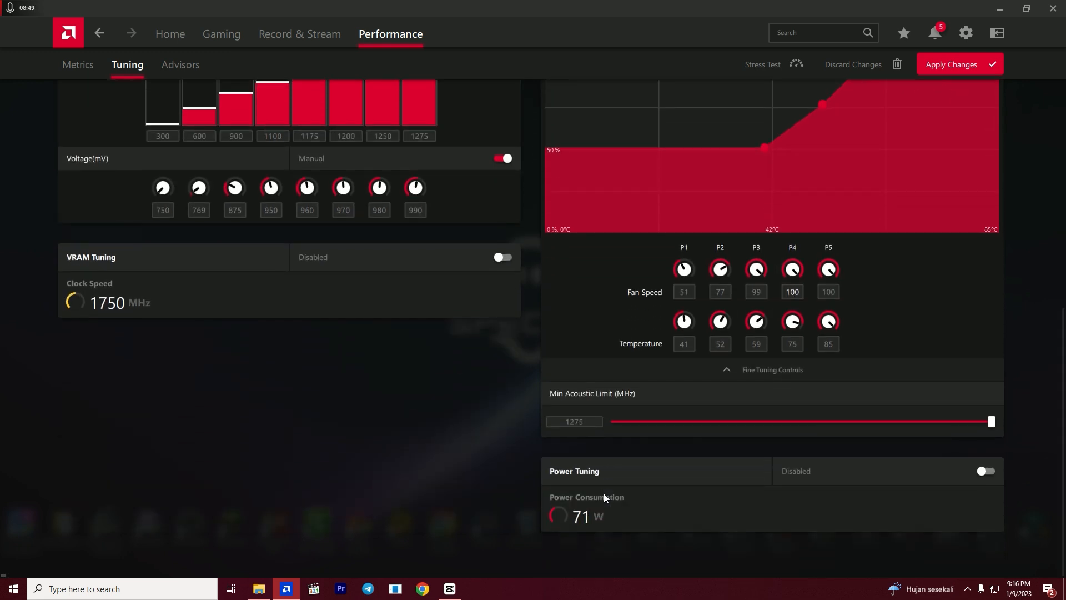
scroll(604, 493, up, 4)
click(961, 65)
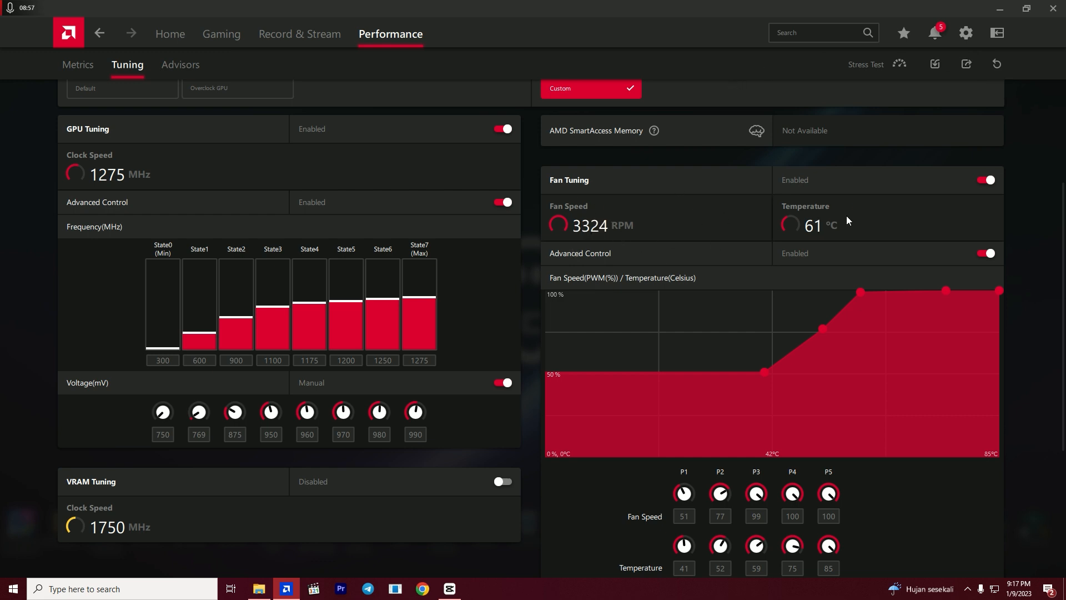
- Review the applied GPU frequencies, voltages and fan curve on the tuning page
scroll(846, 215, up, 3)
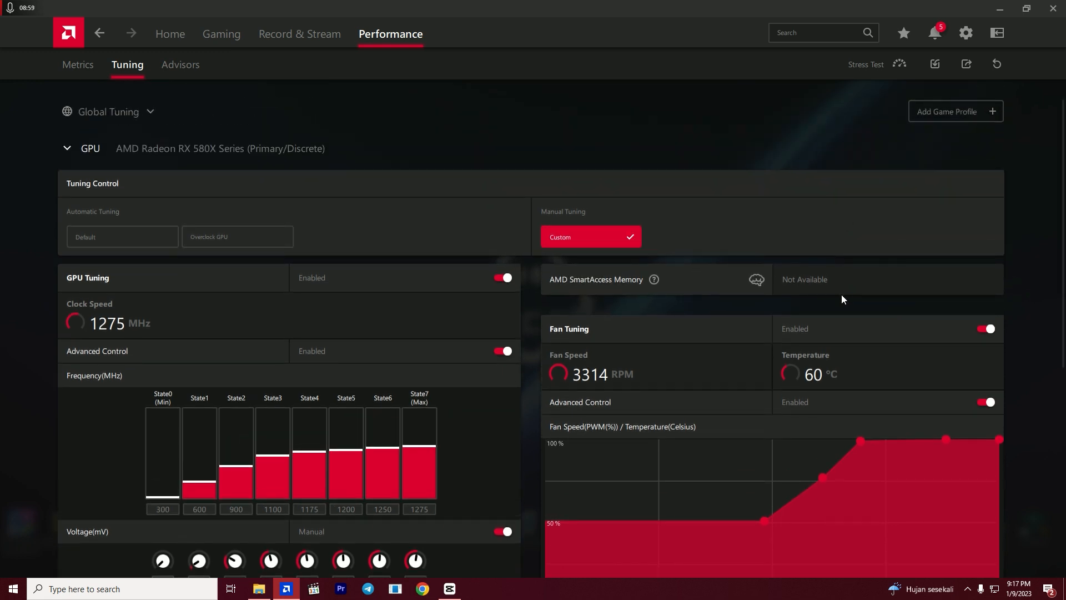
scroll(841, 295, down, 3)
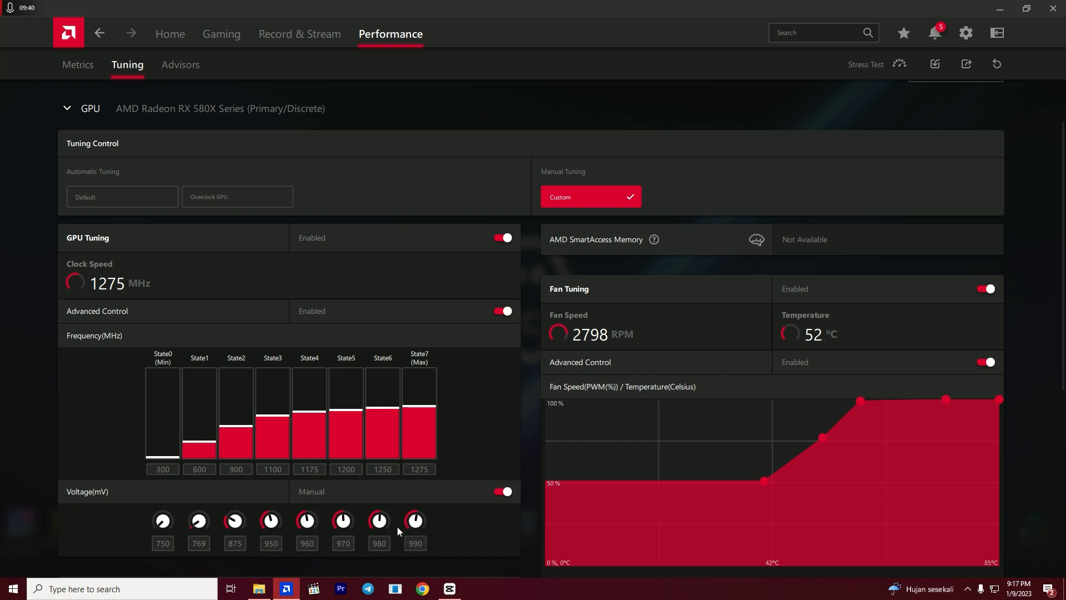
scroll(433, 552, down, 1)
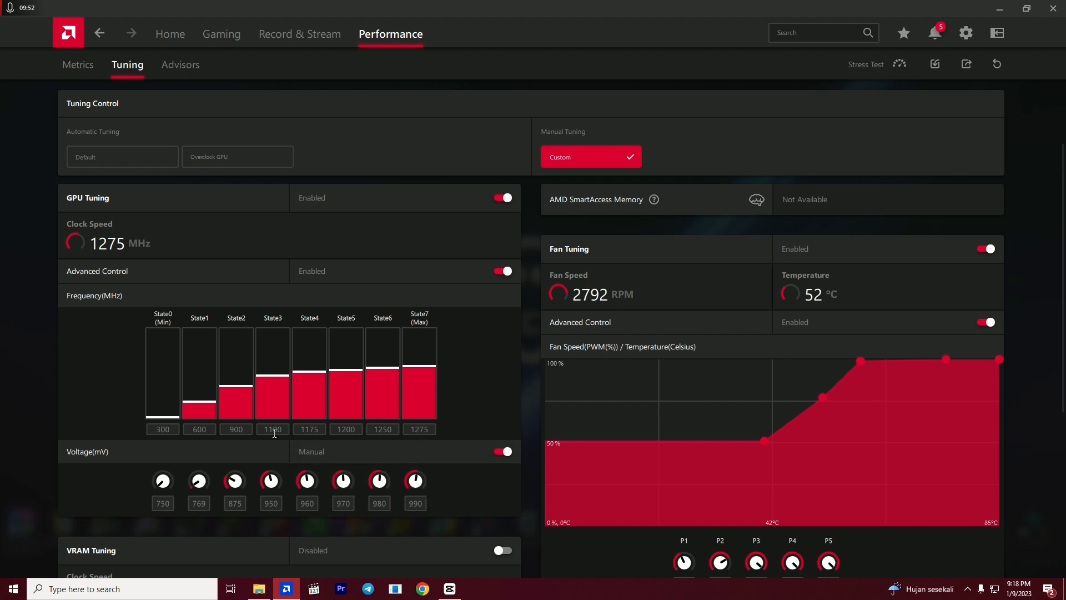
scroll(524, 489, down, 3)
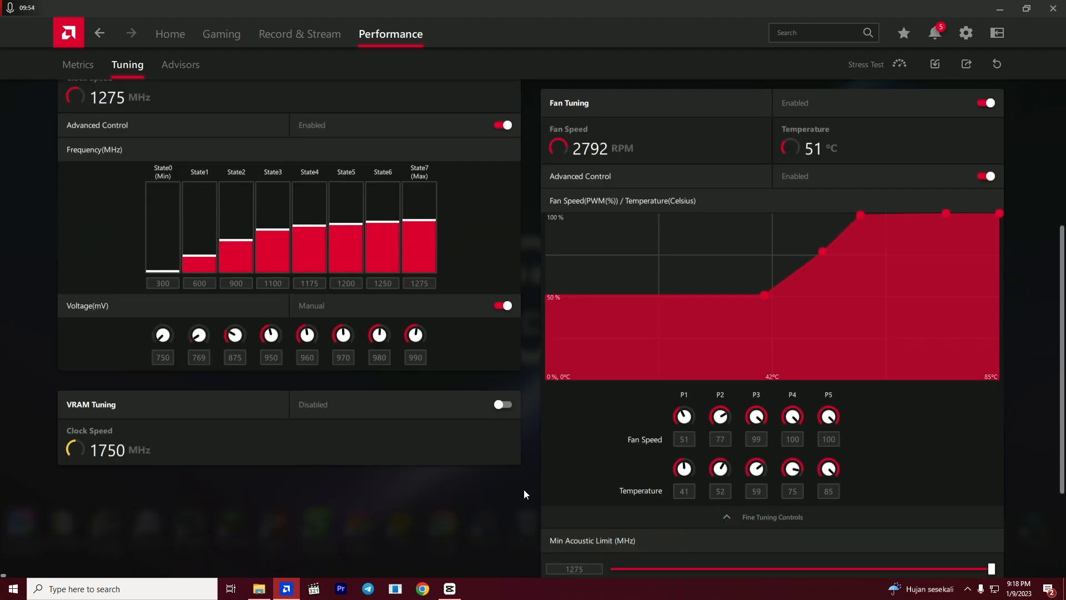
scroll(524, 488, down, 3)
scroll(451, 518, up, 7)
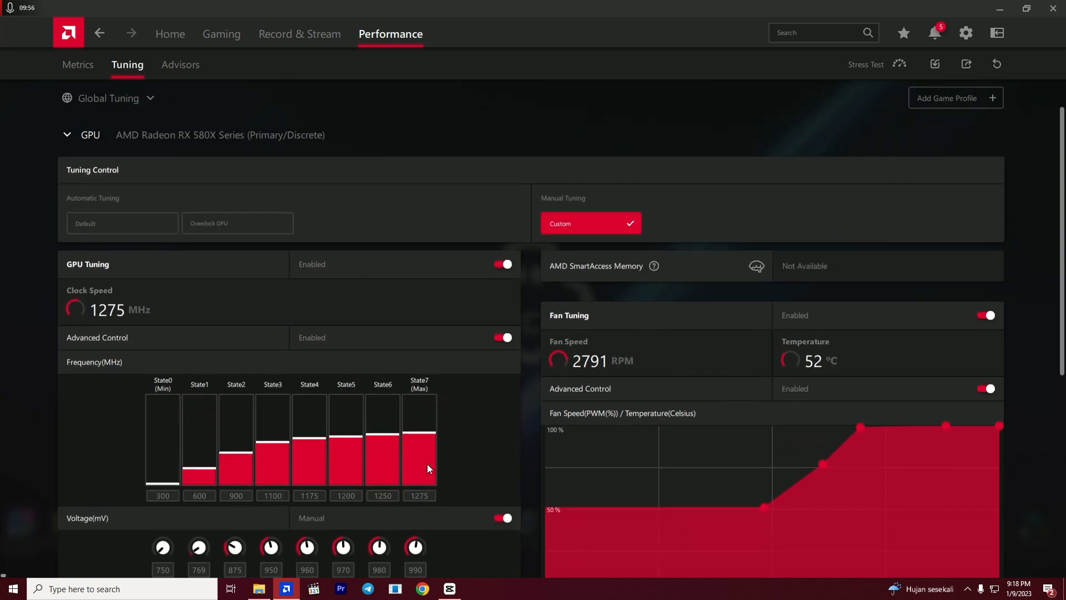
scroll(398, 538, down, 1)
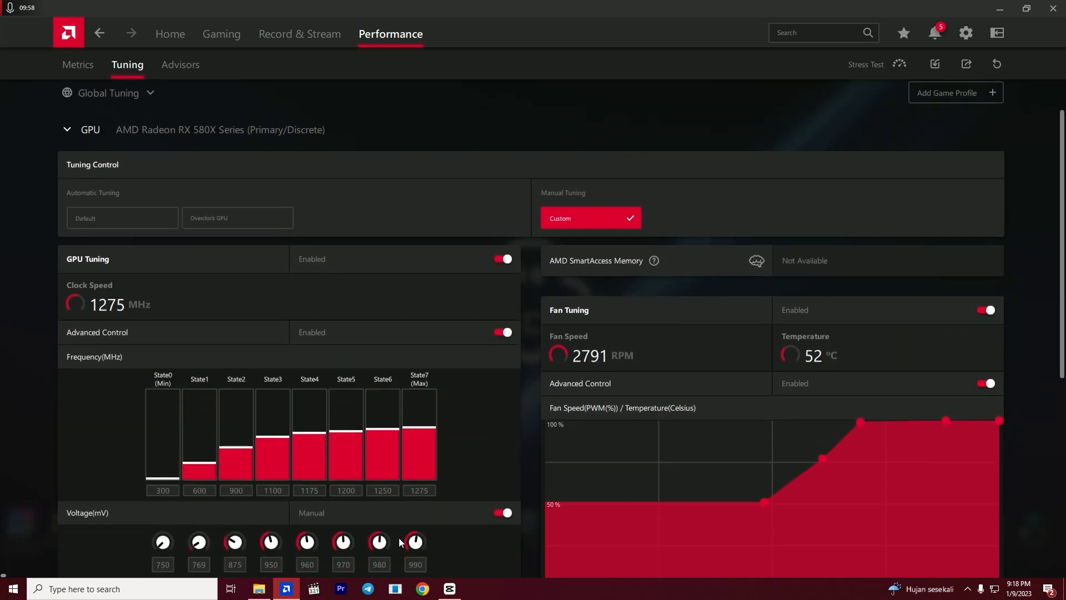
scroll(540, 494, up, 1)
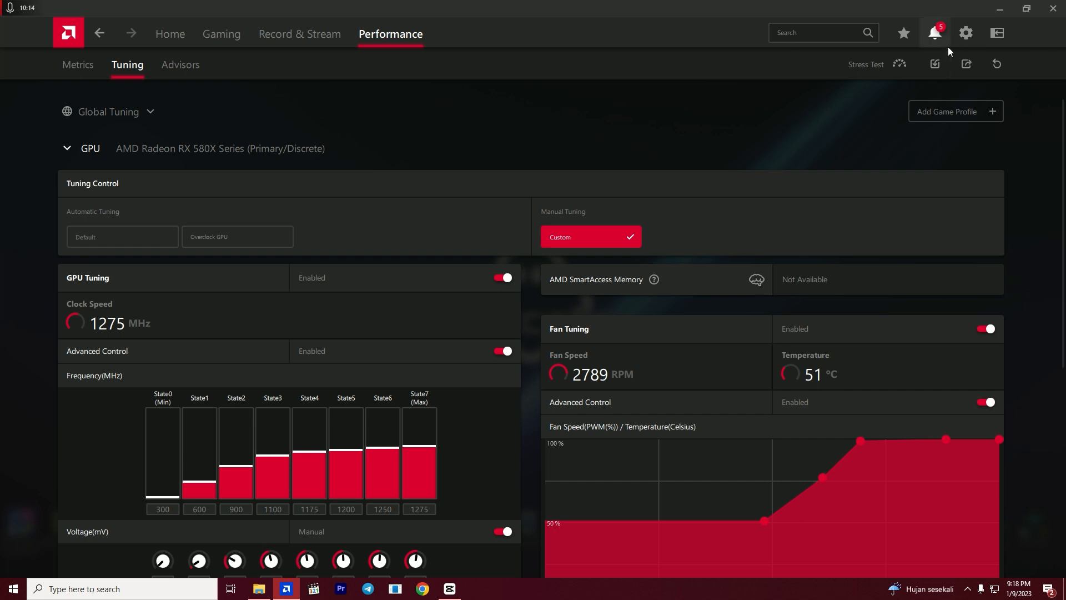
- Import the tuning profile "base tunning.xml" from drive E, overriding the existing GPU settings, and check its values
click(946, 62)
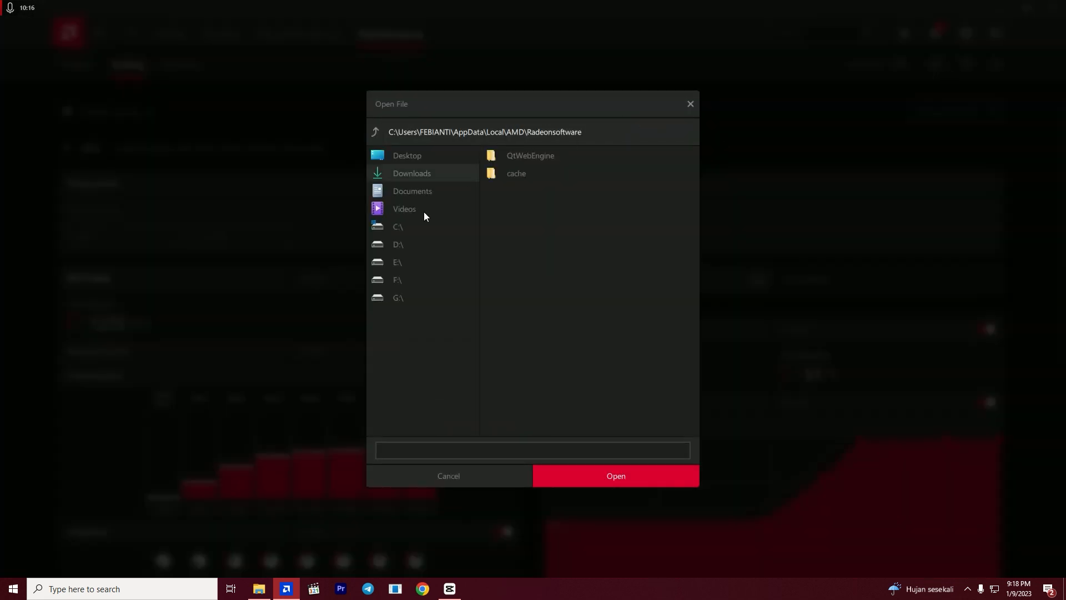
click(399, 270)
scroll(597, 329, down, 8)
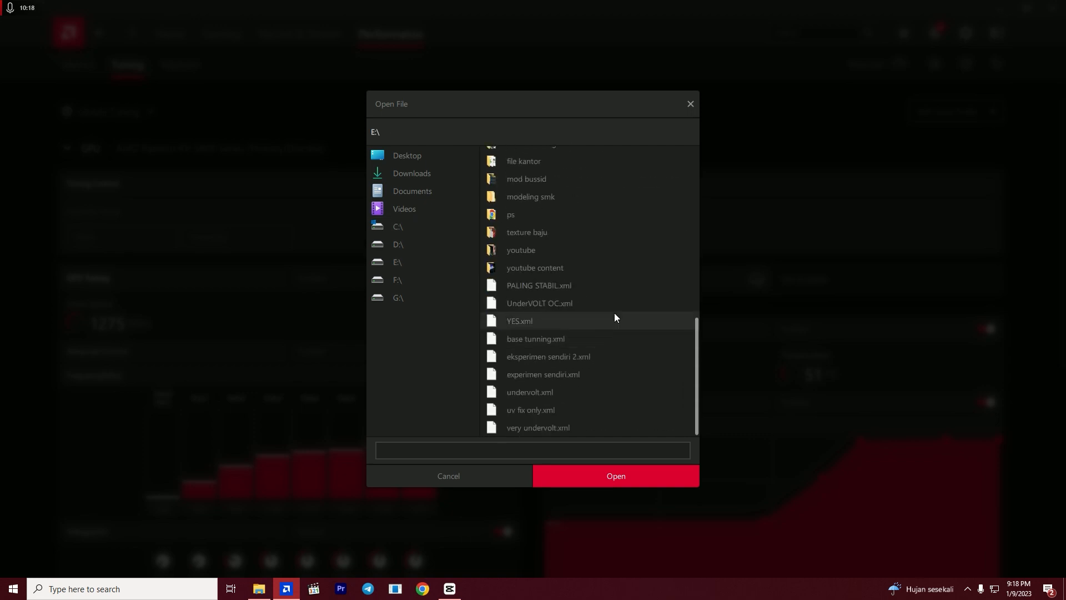
click(618, 341)
click(564, 470)
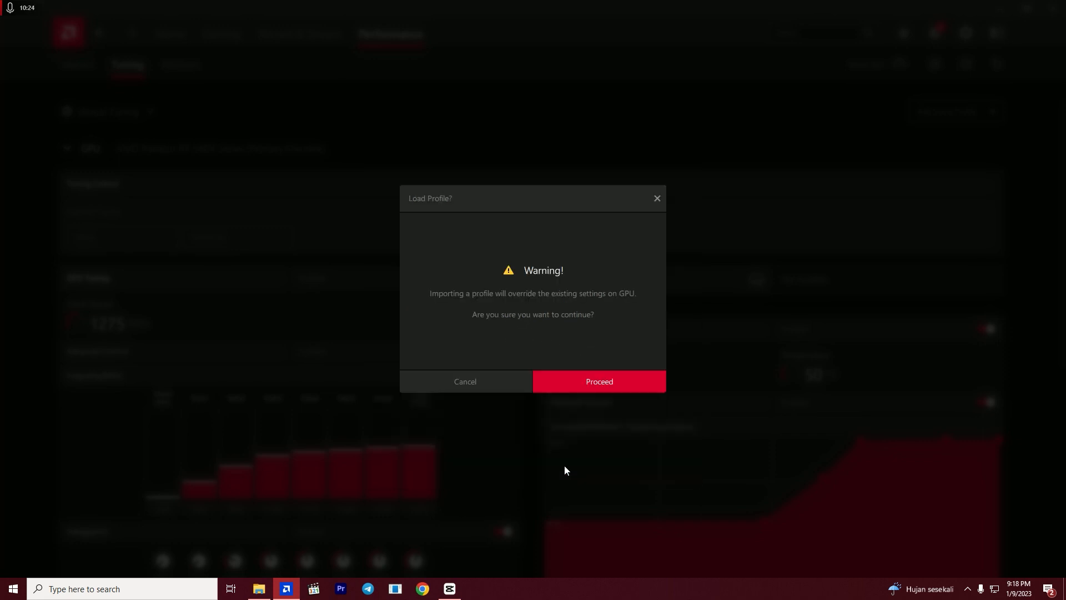
click(595, 381)
scroll(432, 521, down, 1)
scroll(434, 521, down, 3)
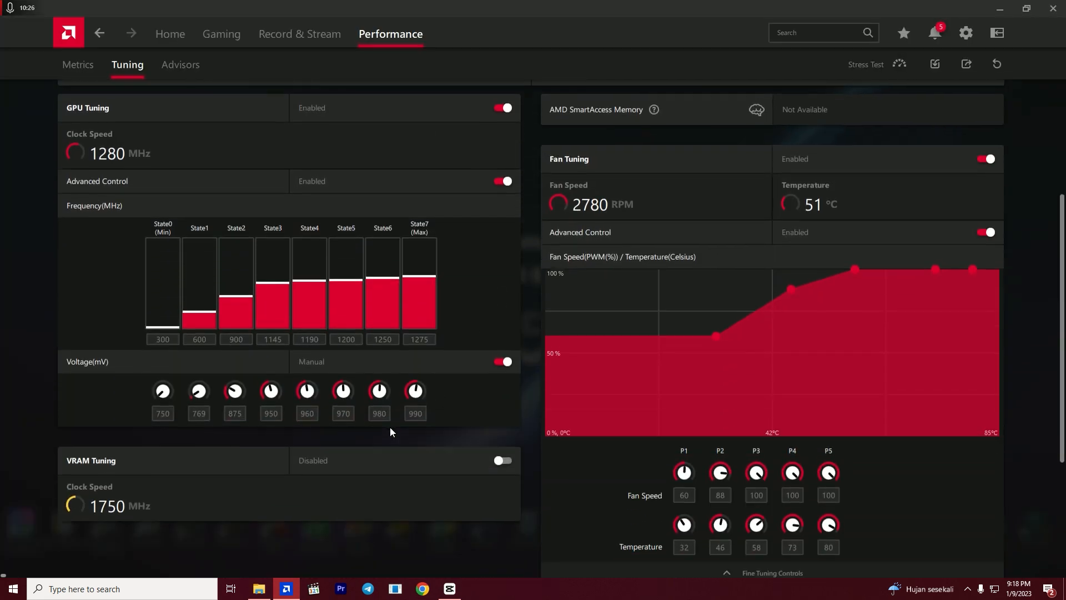
scroll(601, 382, up, 3)
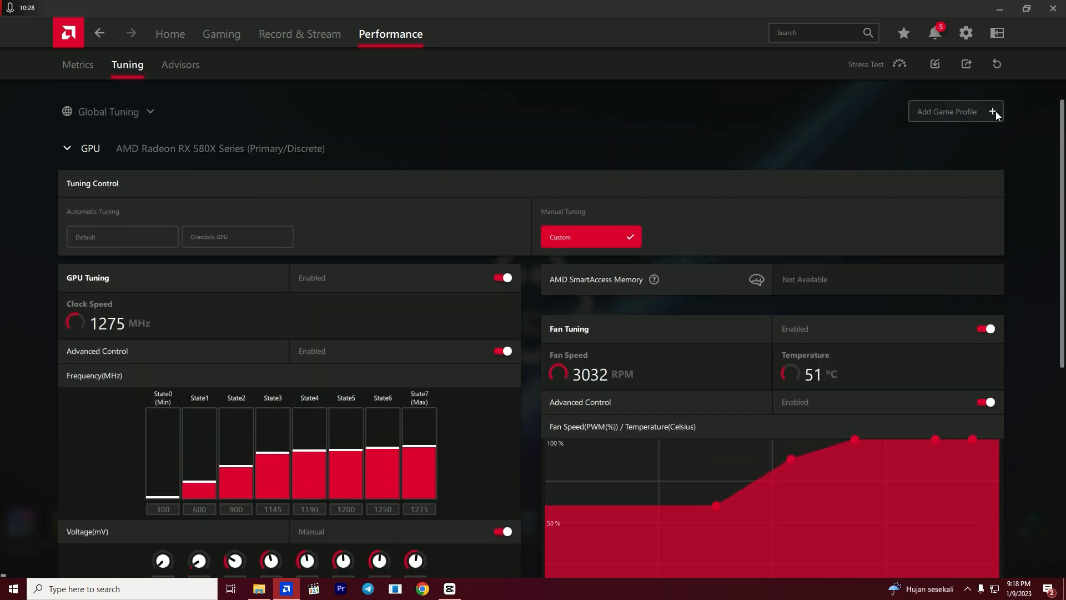